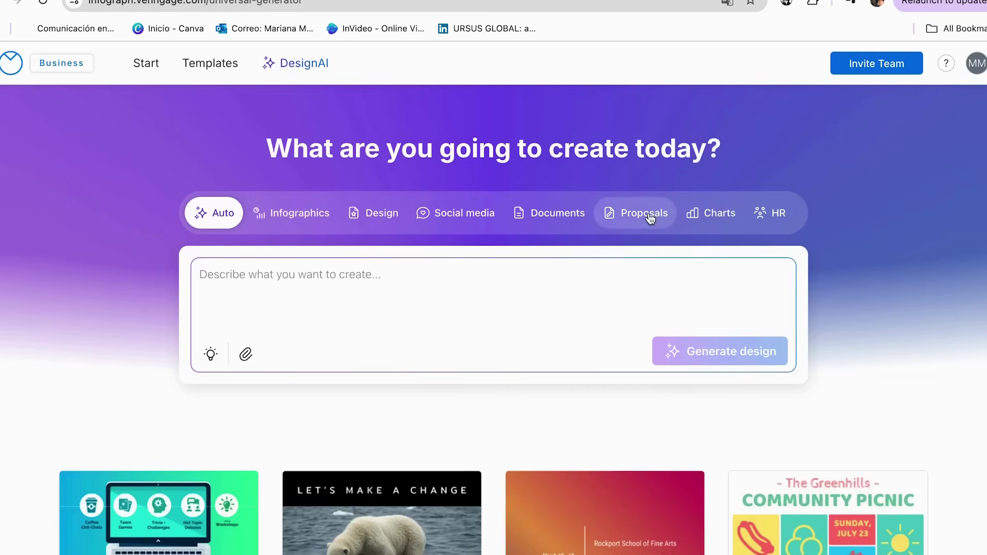
Set the design generator to create a social media Instagram post
click(457, 221)
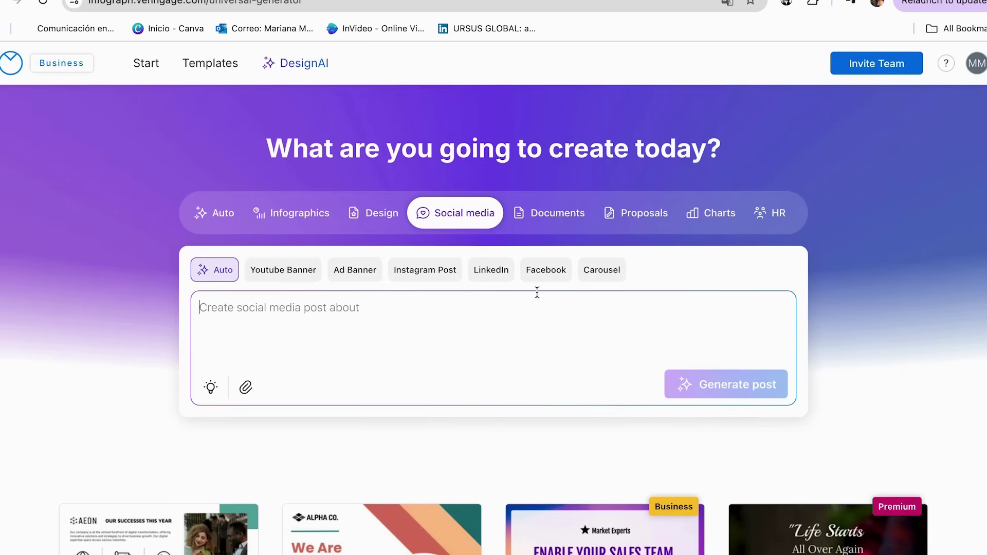
click(429, 278)
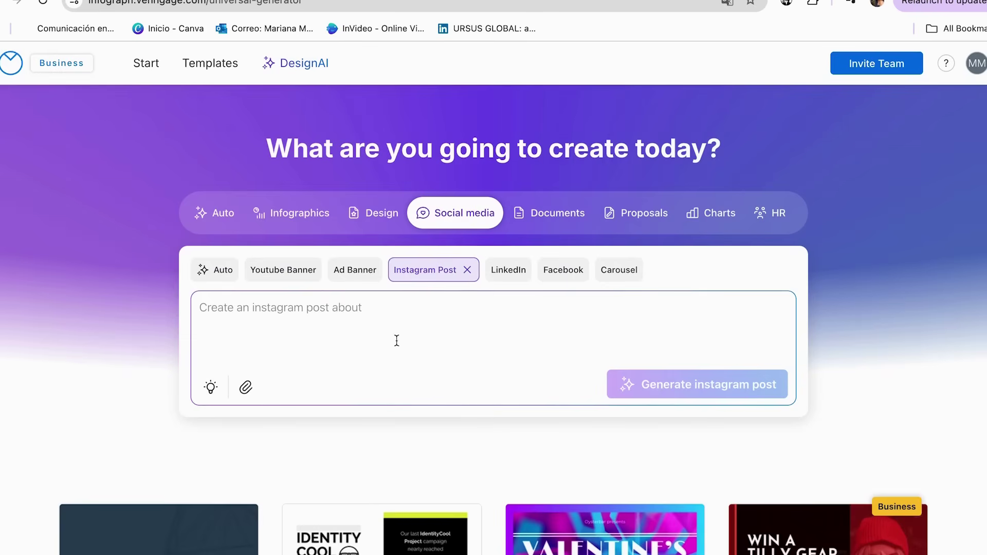
click(288, 312)
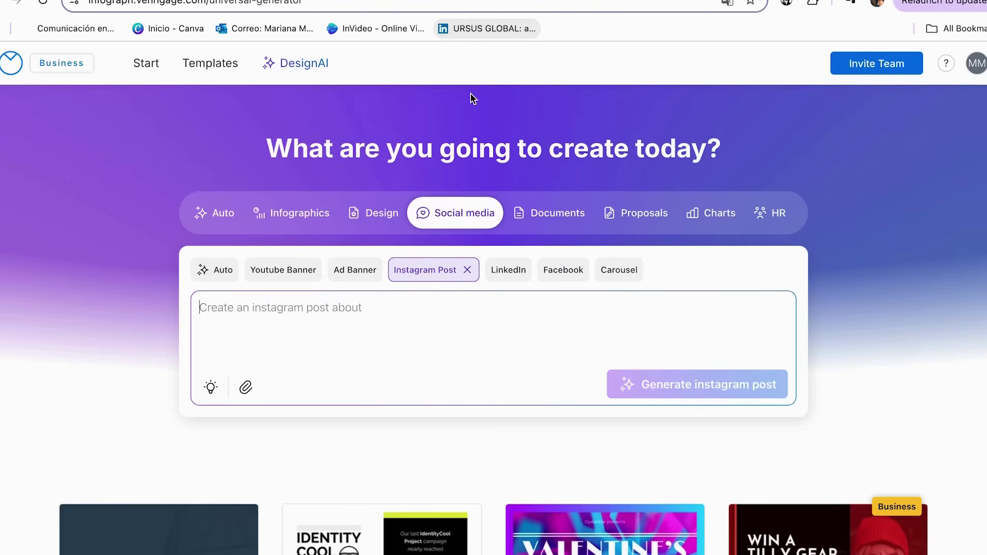
Switch to ChatGPT and submit the request "Create 60 posts with tips on how to be more productive"
key(ctrl+Tab)
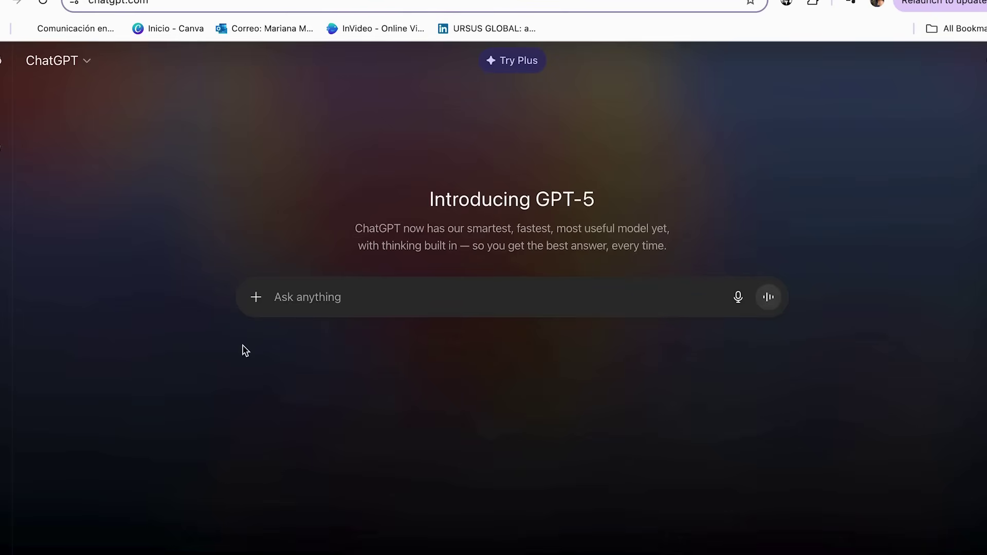
text(Create 60 posts with tips on how to be more productive)
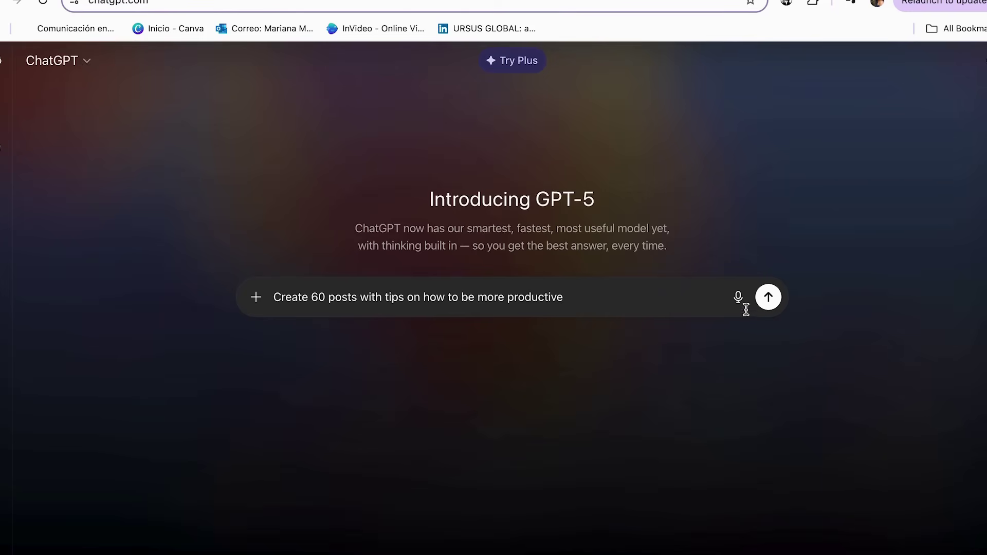
click(769, 298)
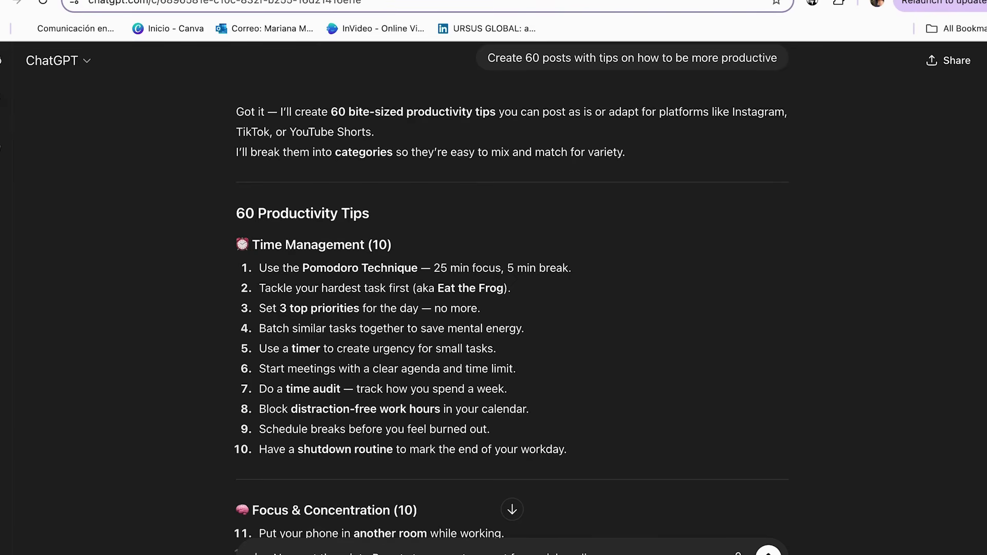
Send the follow-up "Now put them into Promts to generate a post for social media." and review the list of tips
key(Return)
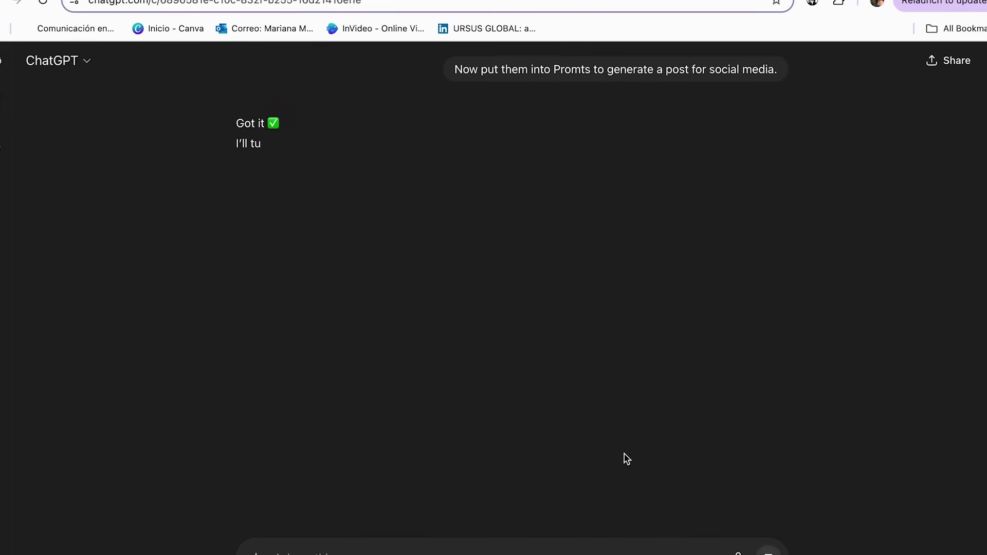
scroll(661, 289, up, 10)
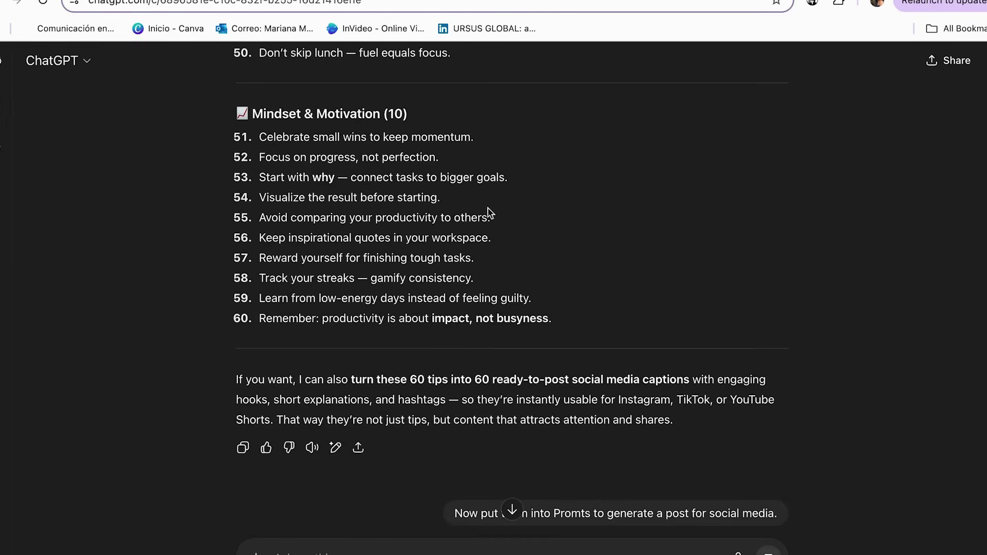
scroll(514, 231, up, 10)
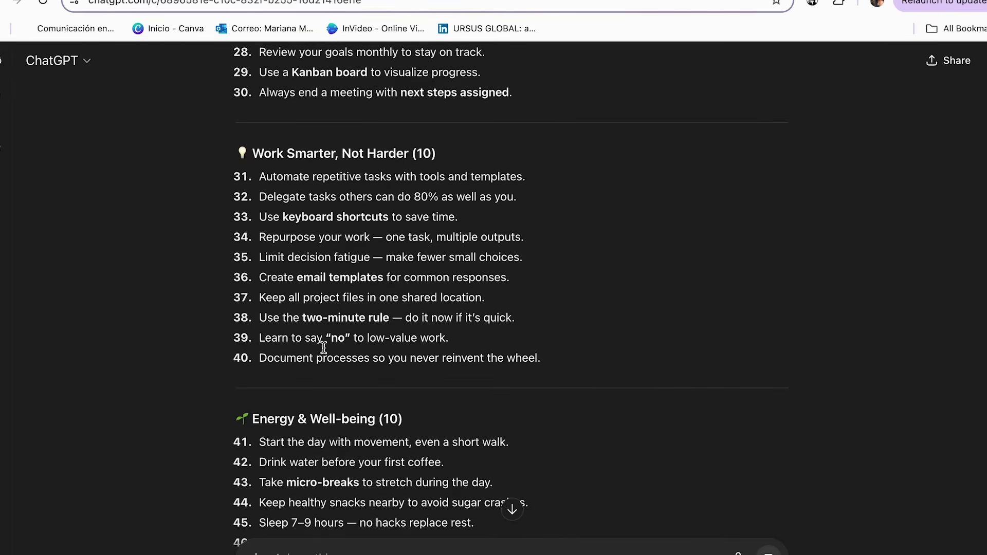
Copy the Pomodoro Technique prompt text from the Time Management section of the new answer, without its quotation marks
scroll(396, 383, down, 15)
scroll(422, 402, down, 10)
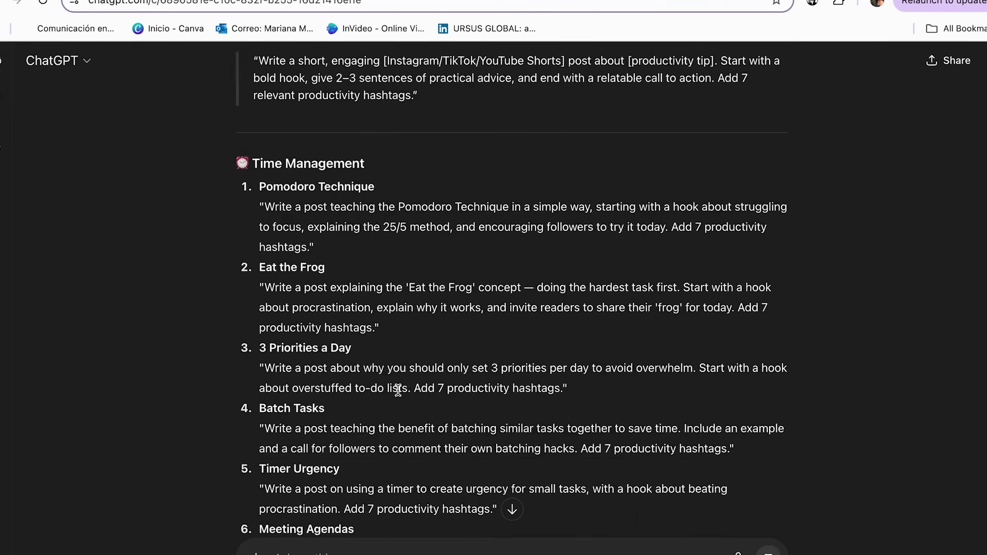
click(309, 248)
drag(309, 248, 265, 206)
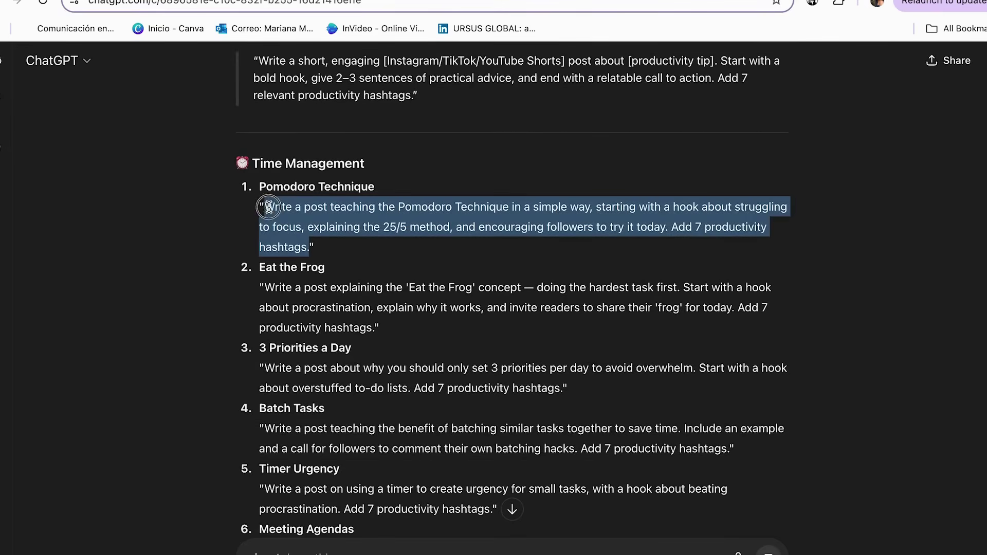
key(ctrl+c)
Switch back to Venngage, paste the Pomodoro prompt as the Instagram post description and generate the post
key(ctrl+Tab)
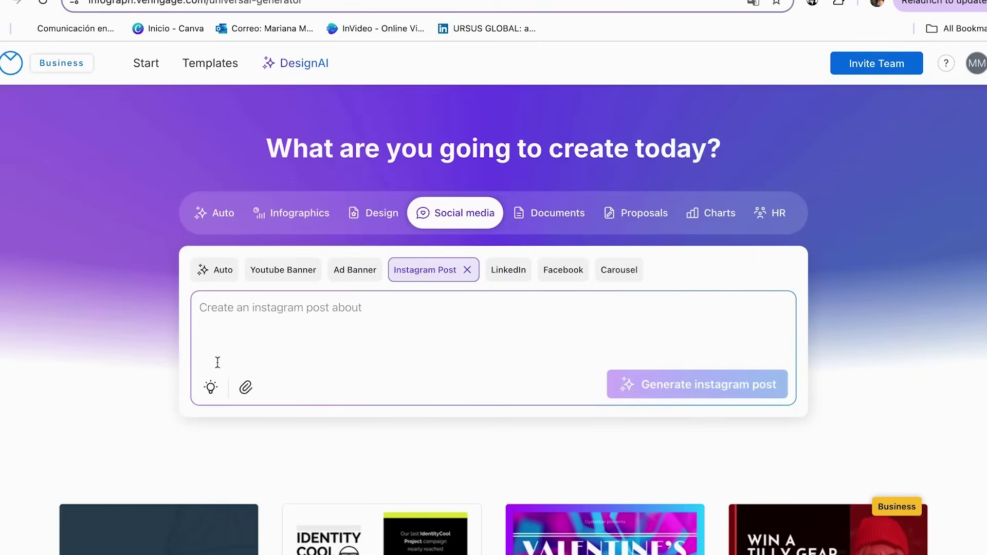
click(216, 326)
key(ctrl+v)
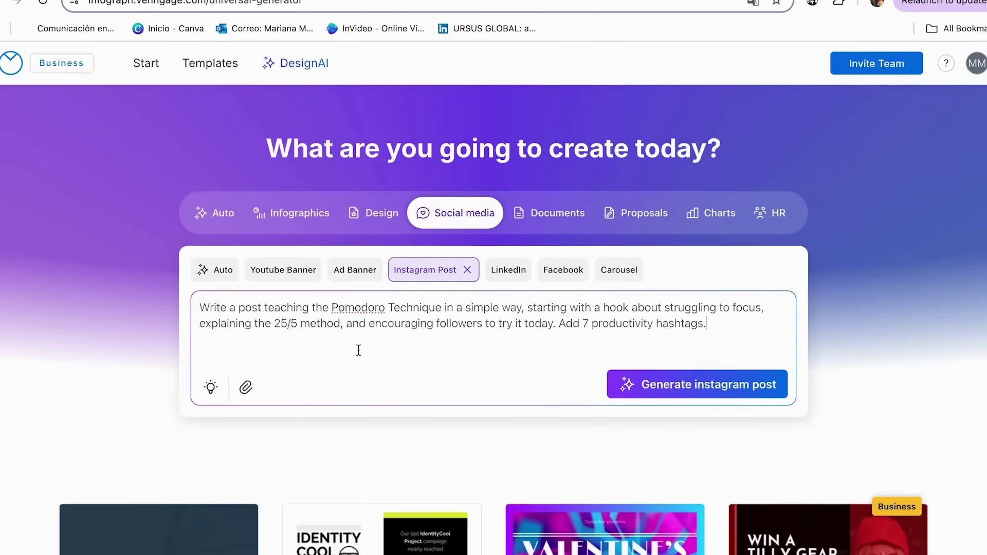
scroll(560, 399, down, 1)
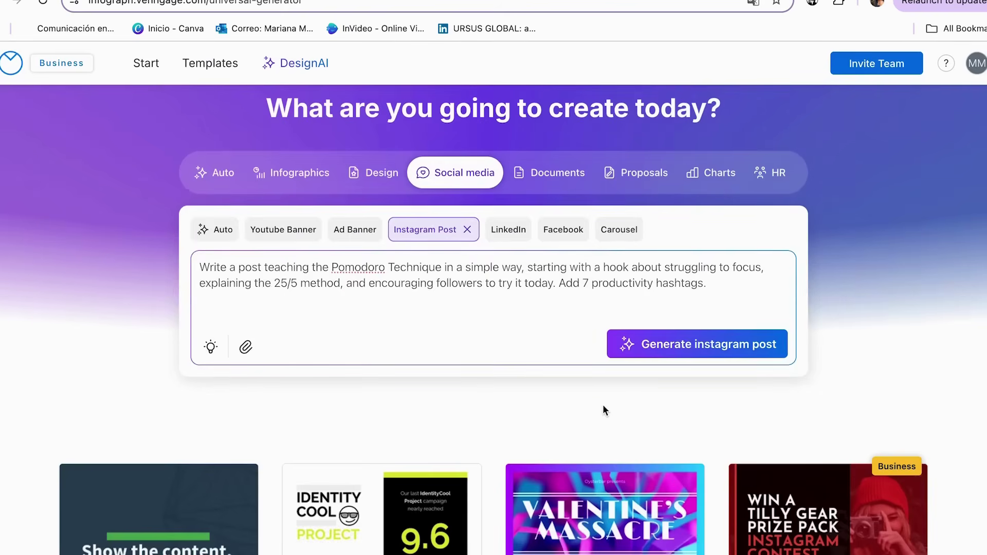
click(690, 358)
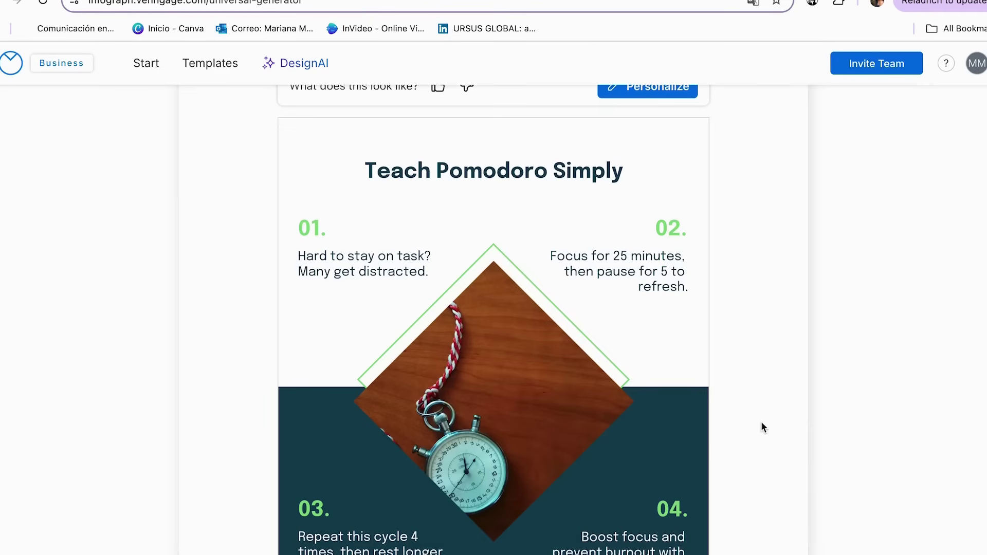
Review the generated "Teach Pomodoro Simply" post and open it in the editor for personalization
scroll(761, 423, up, 2)
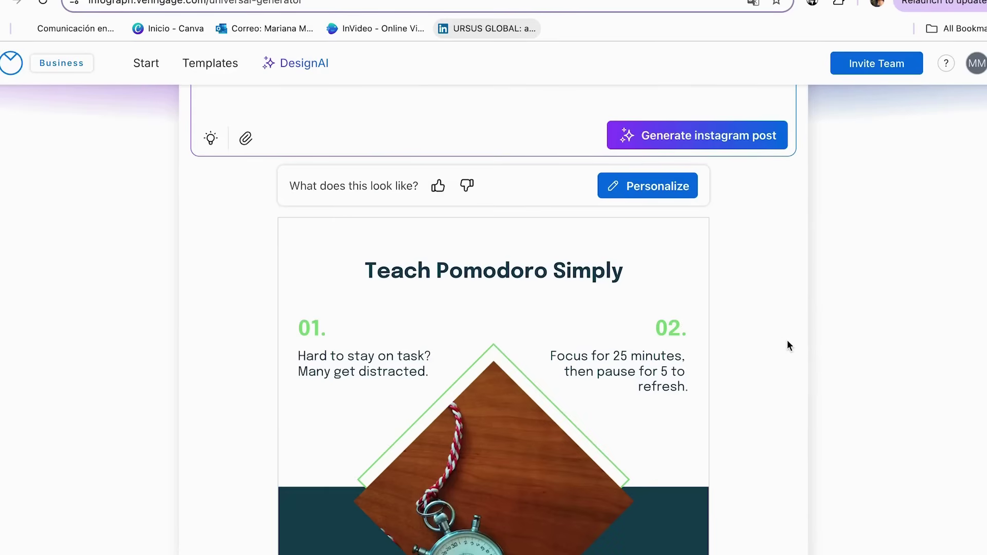
scroll(787, 345, up, 3)
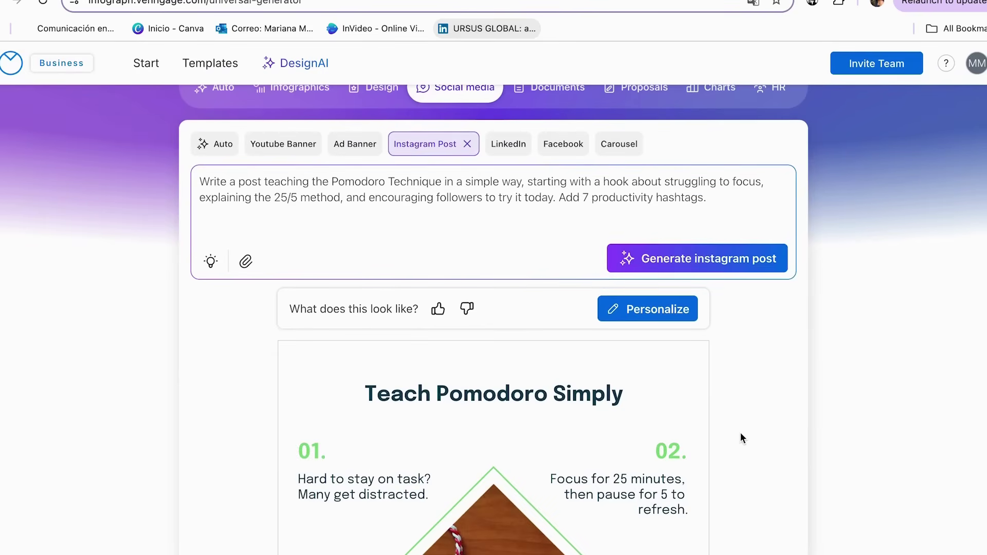
scroll(740, 433, down, 1)
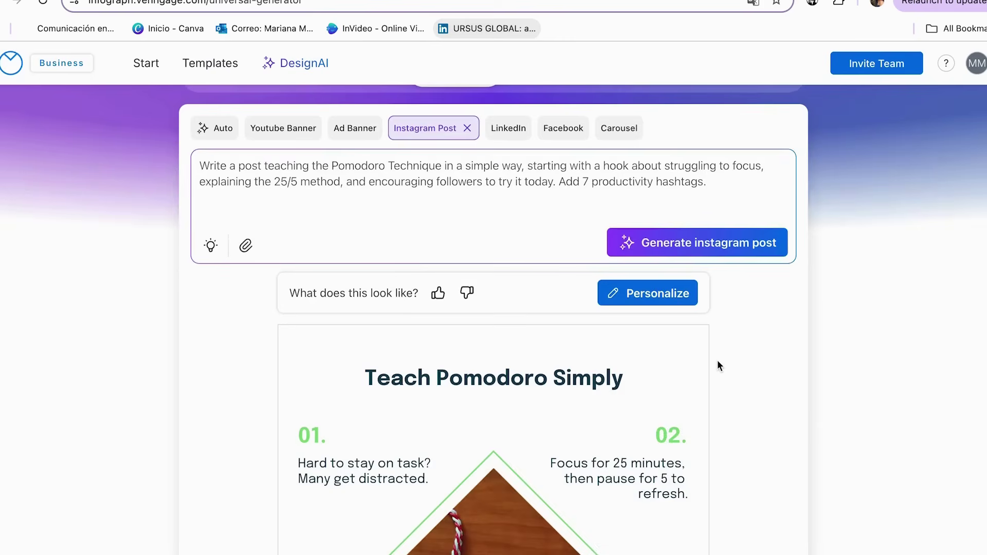
click(648, 303)
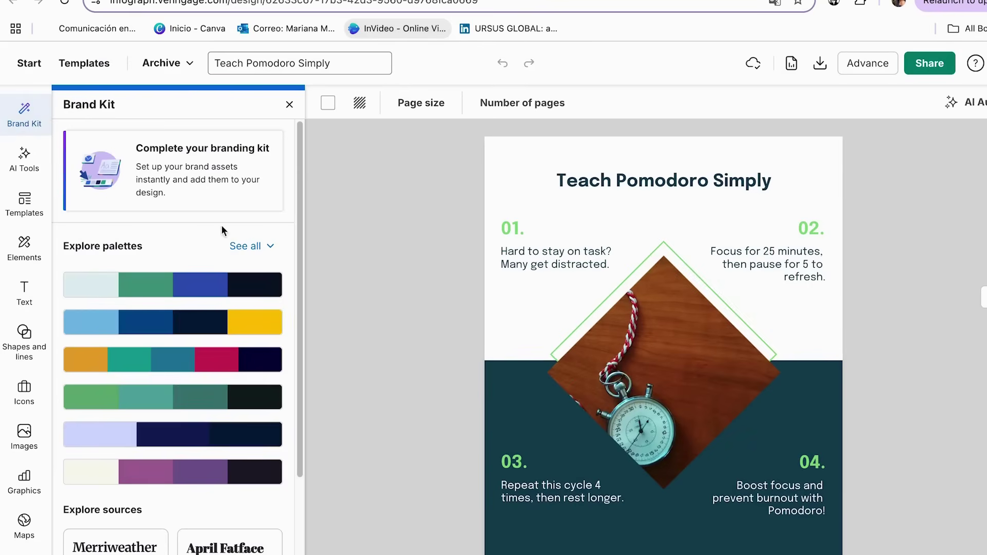
Open the brand kit setup, try a company search for "m", clear it and choose manual configuration
click(193, 176)
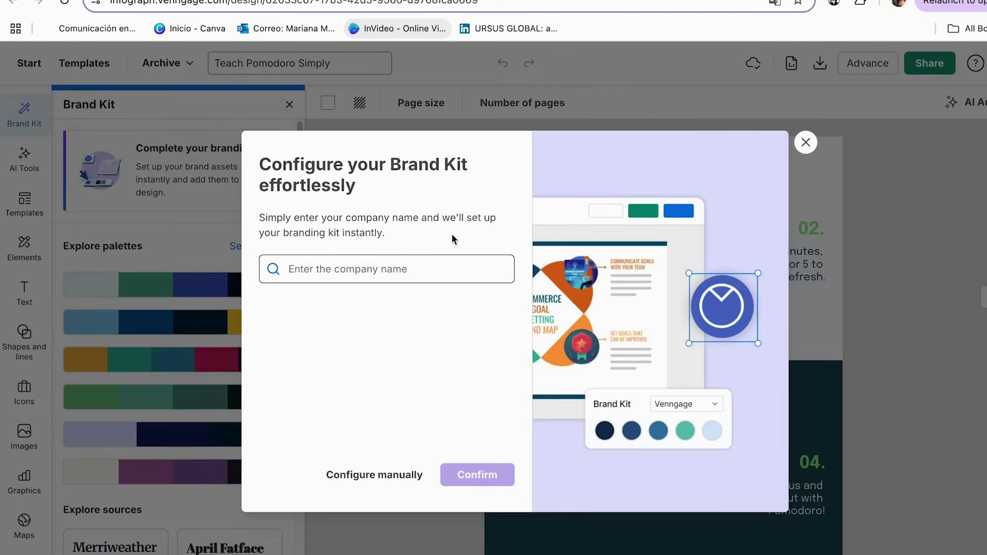
click(360, 268)
text(m)
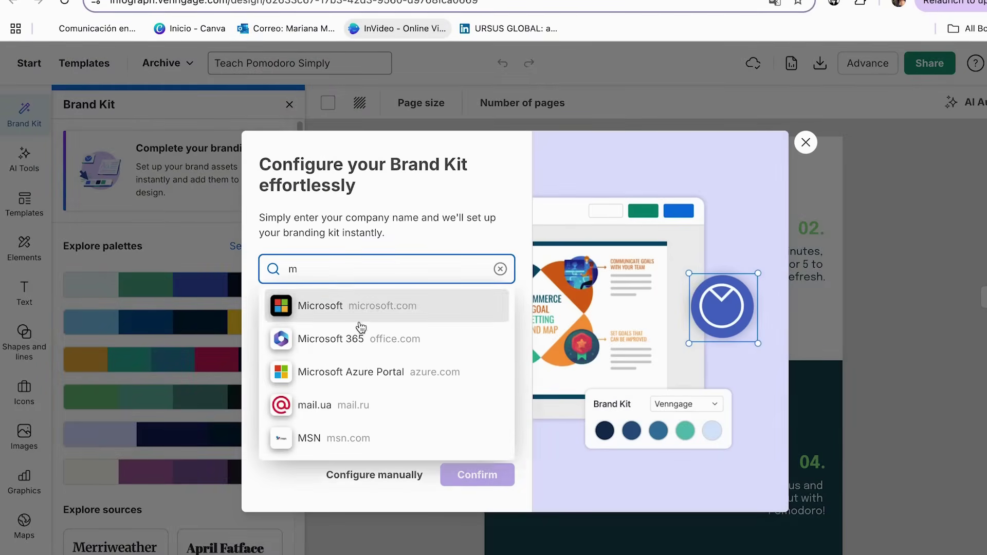
key(BackSpace)
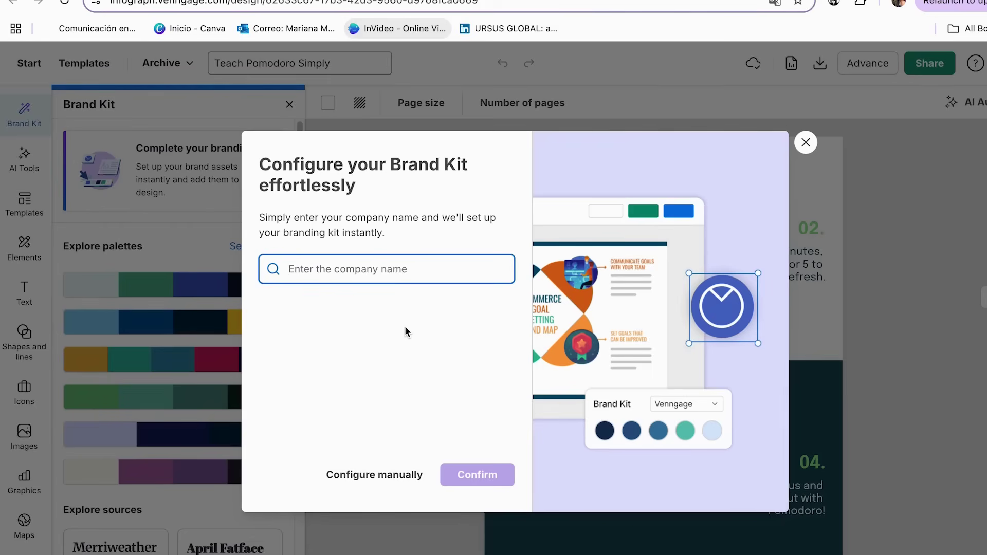
click(380, 488)
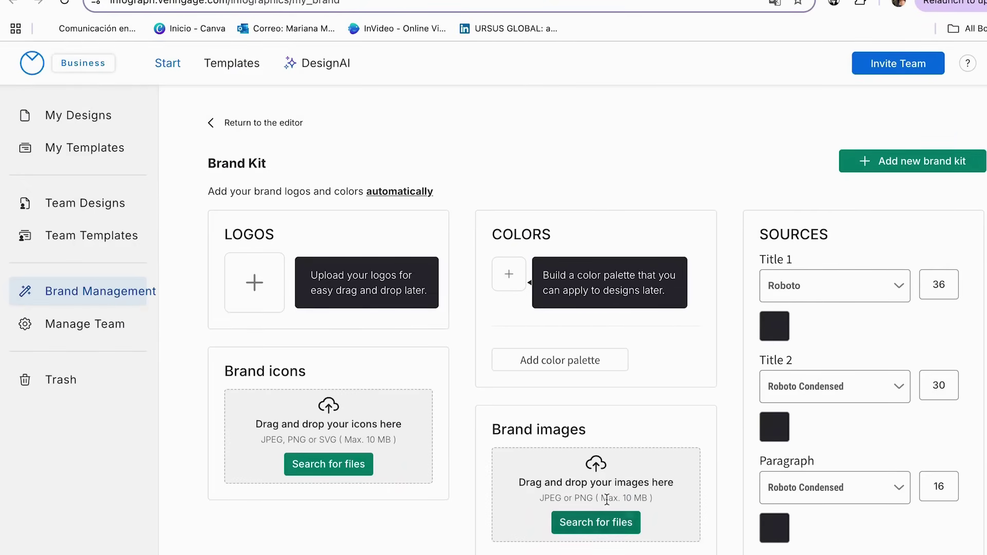
Examine the brand kit's logo, color, icon, image and font settings and the form for creating a new kit
scroll(897, 417, down, 1)
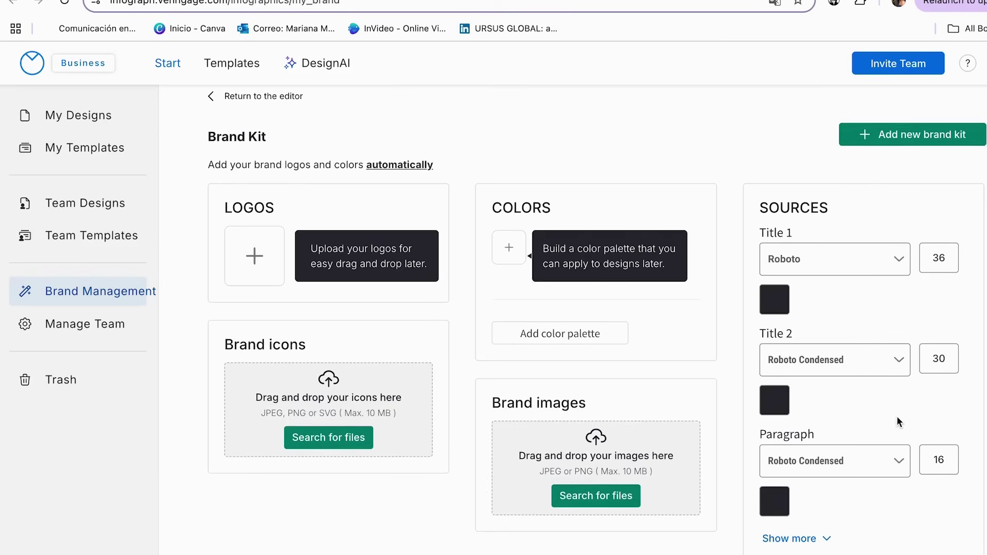
scroll(817, 226, up, 1)
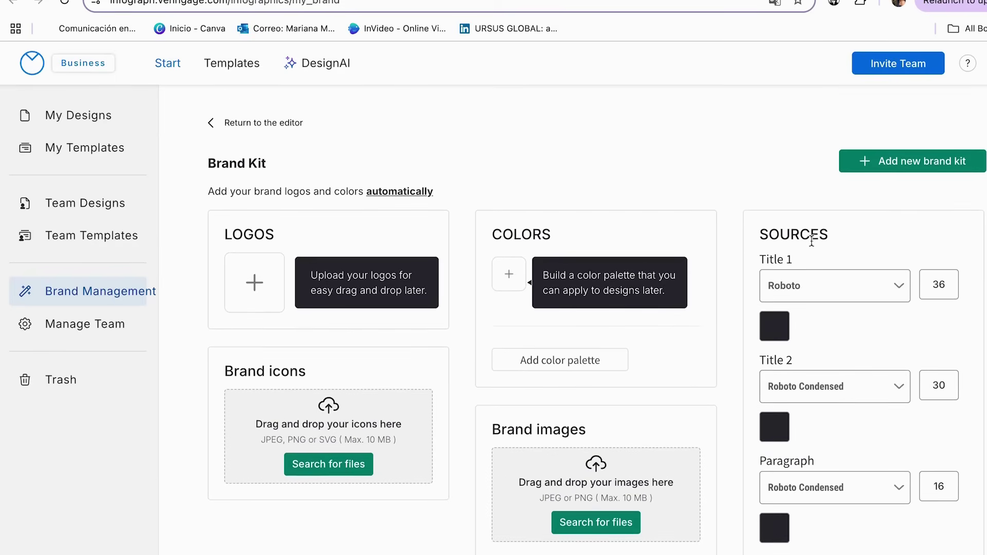
click(872, 163)
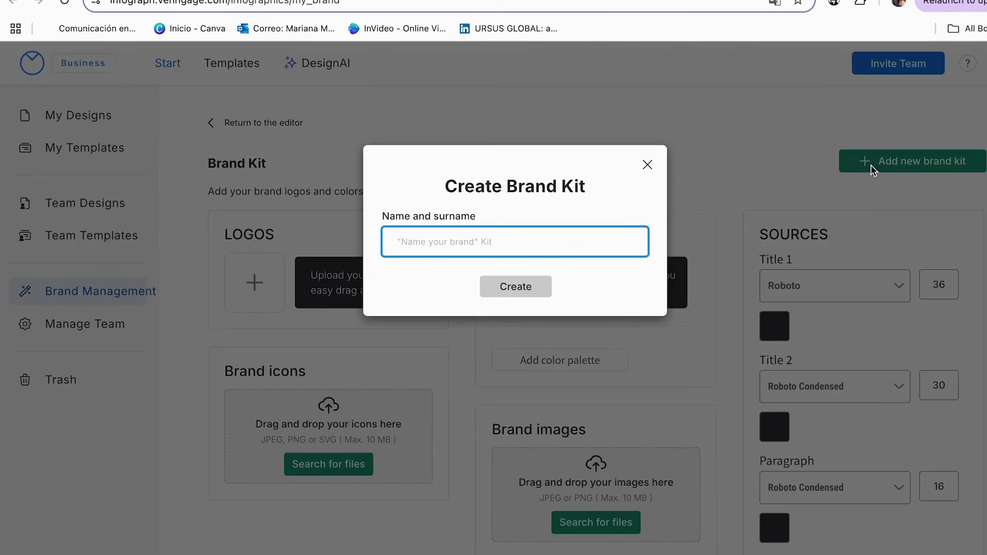
click(647, 164)
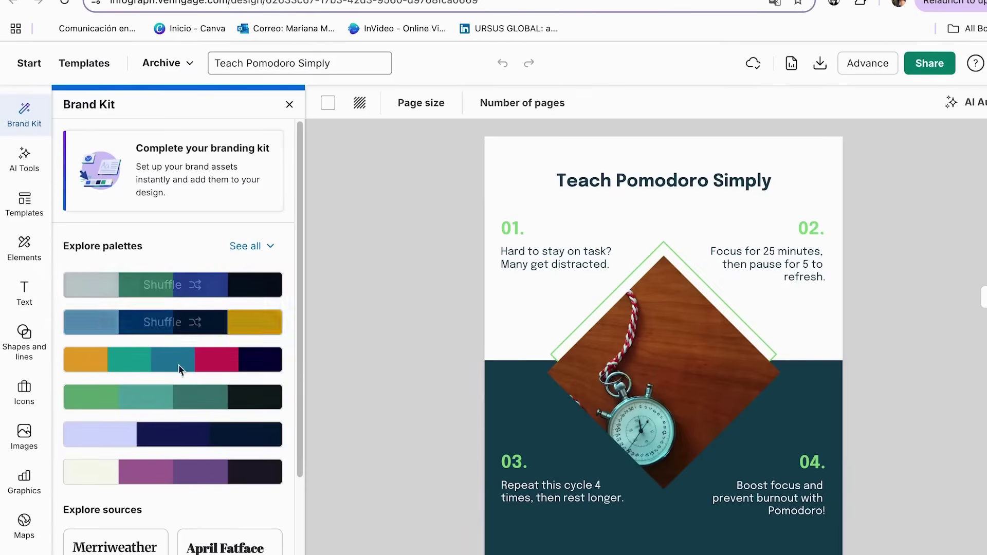
Show all color palettes and try several on the post, including the blue-and-purple and the brown-and-dark-red ones
click(246, 246)
scroll(265, 292, down, 3)
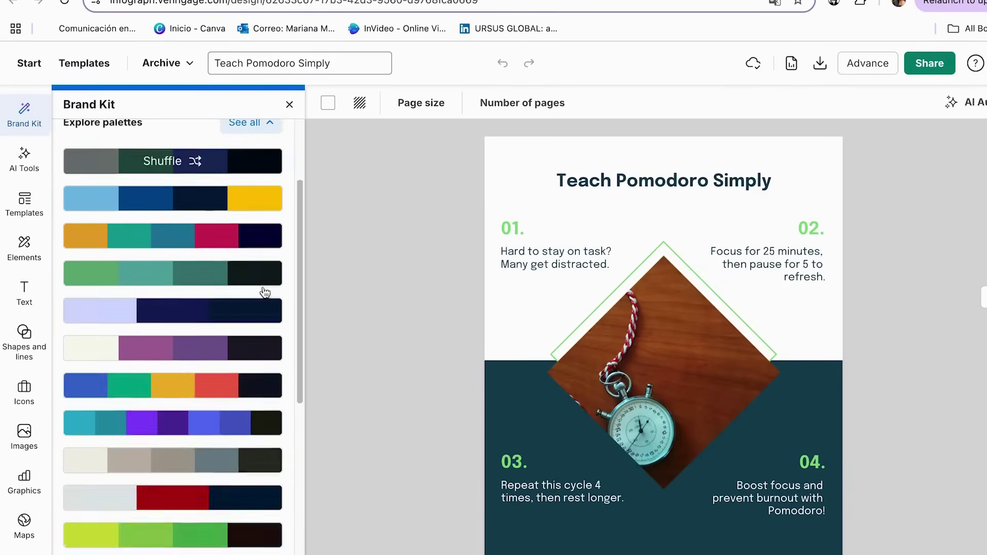
scroll(265, 292, down, 2)
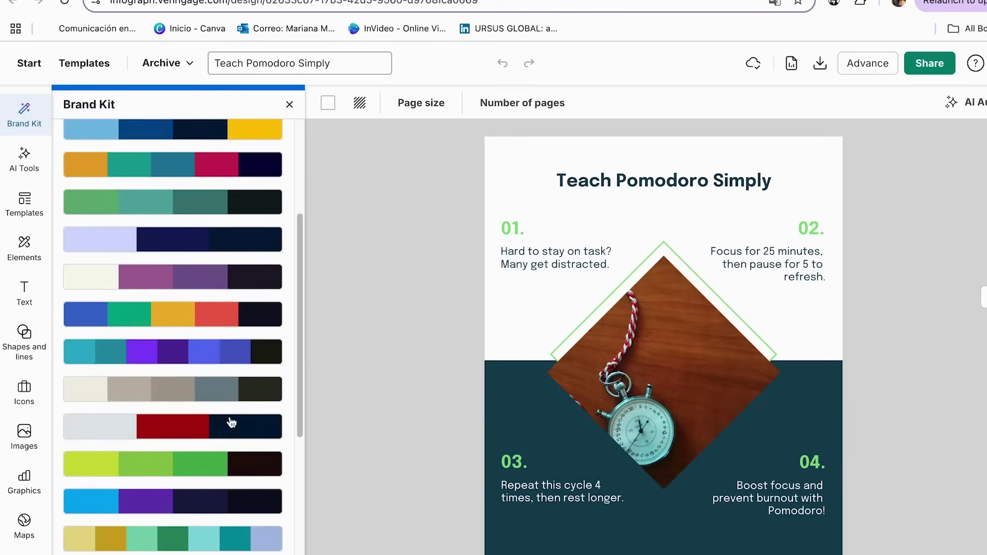
click(196, 349)
click(197, 504)
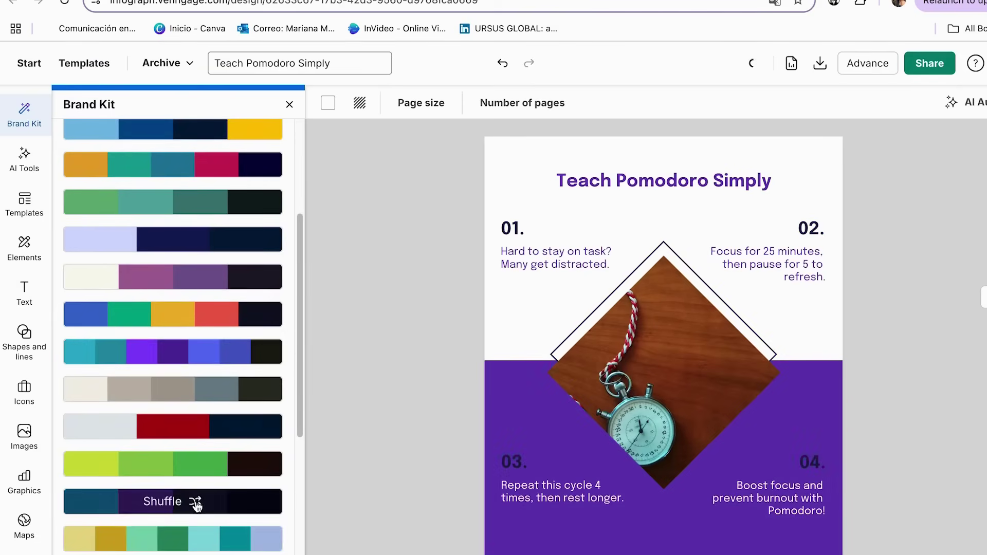
scroll(212, 400, down, 4)
click(194, 481)
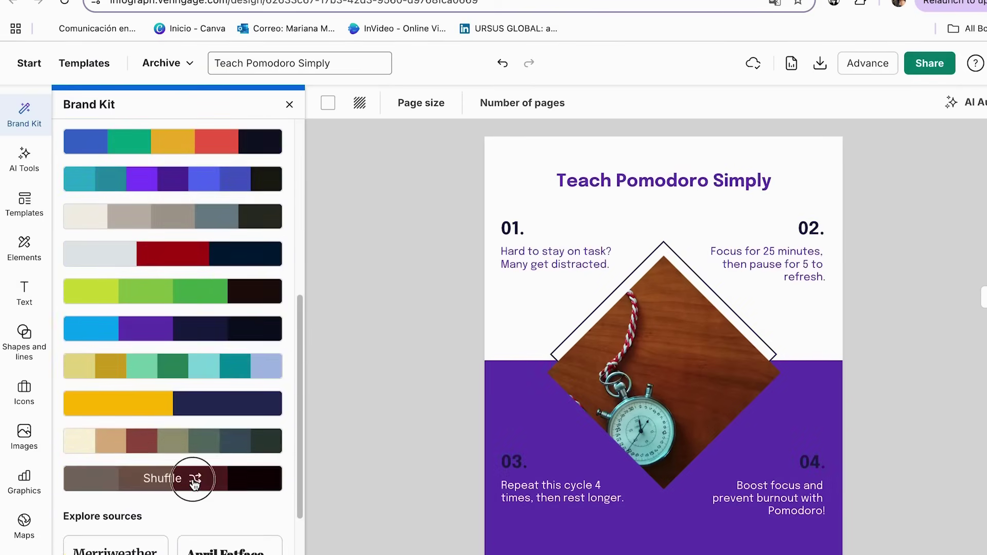
Try the teal, purple and blue palette on the post and shuffle its colors
scroll(218, 340, up, 3)
click(199, 308)
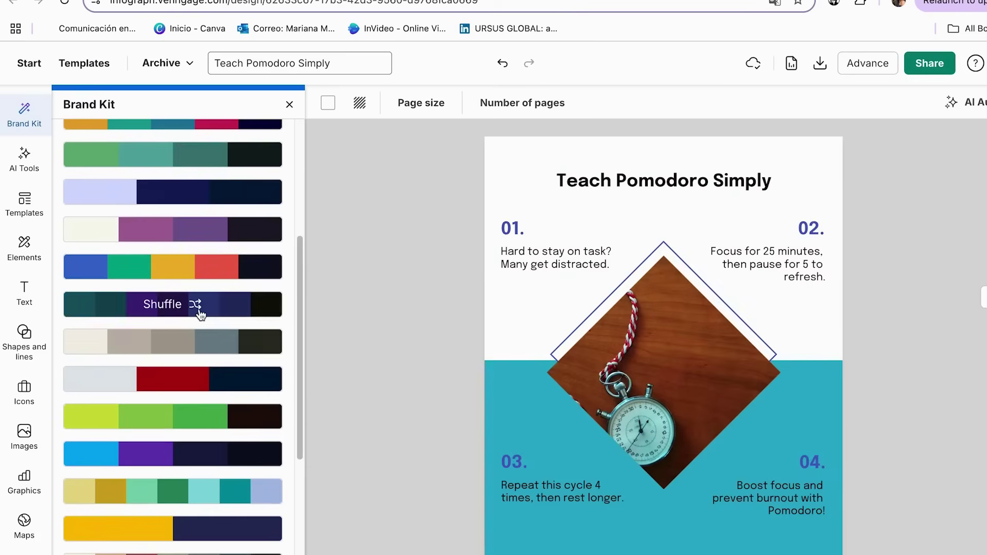
click(199, 310)
click(187, 306)
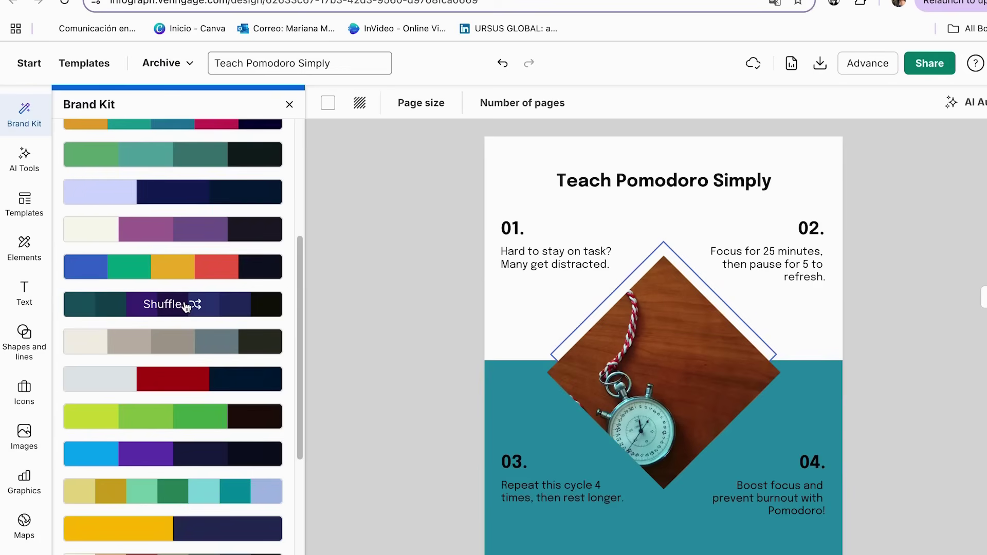
Apply the cream, mauve and purple palette to the post and shuffle its color arrangement
click(192, 229)
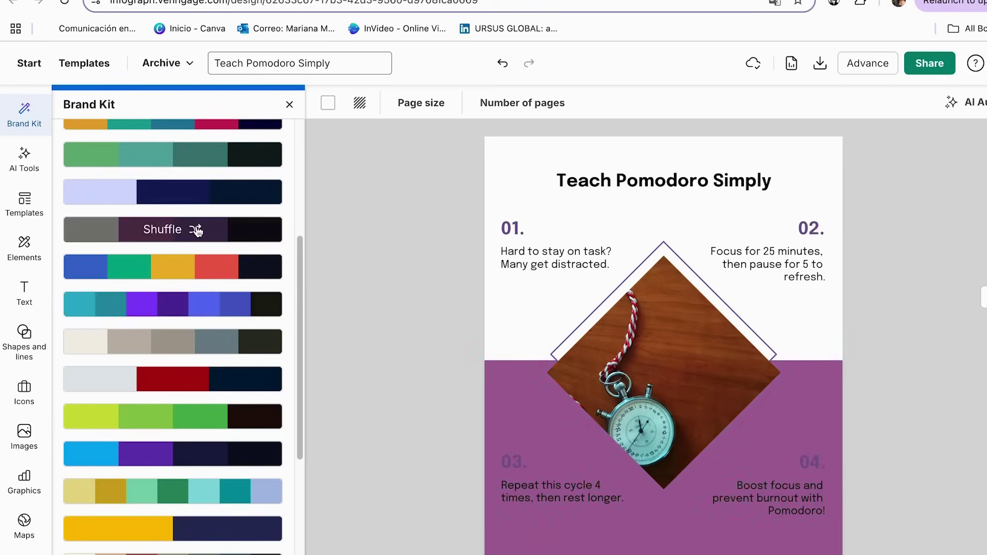
click(196, 231)
click(196, 231)
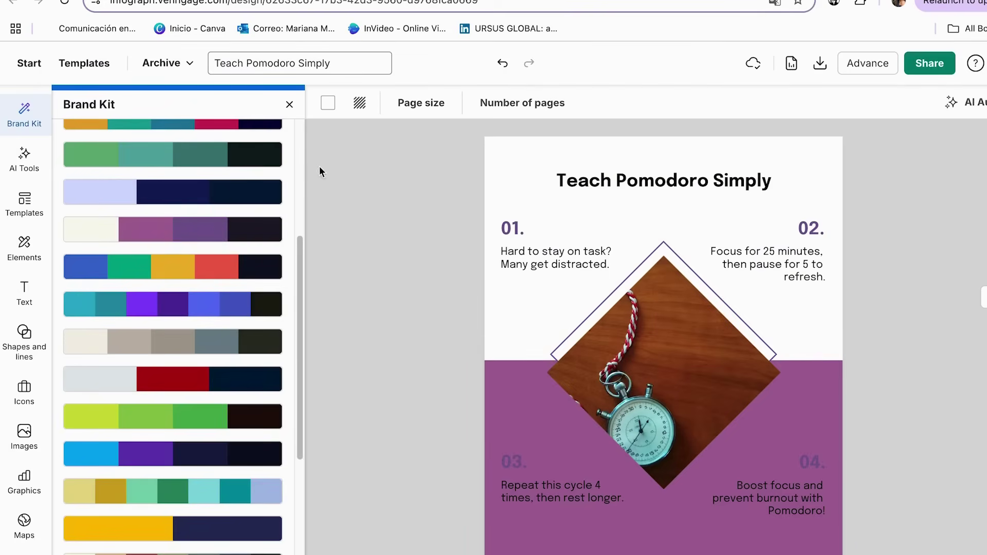
Rewrite the whole design with AI Autofill using the prompt "make it more eye-catching" and open the result for personalizing
click(24, 157)
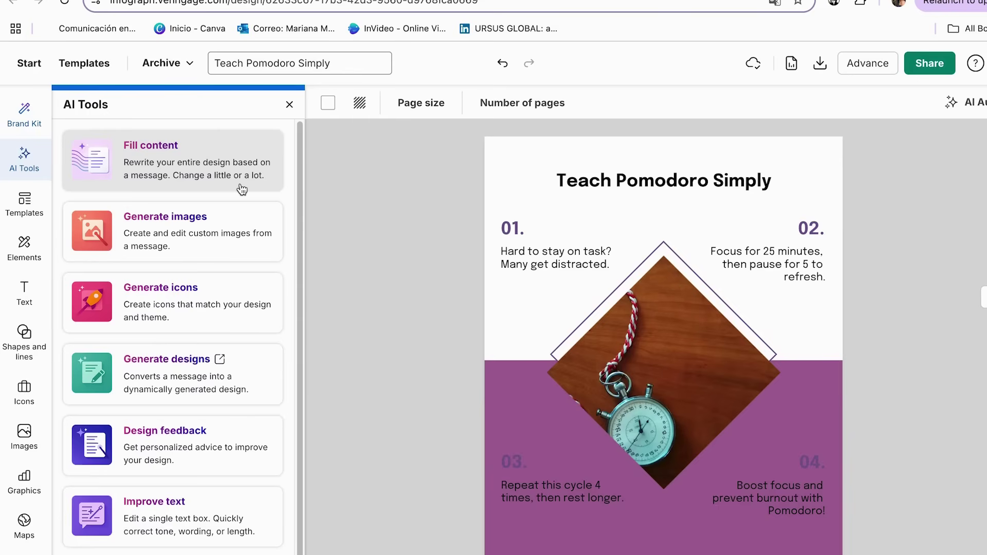
click(191, 175)
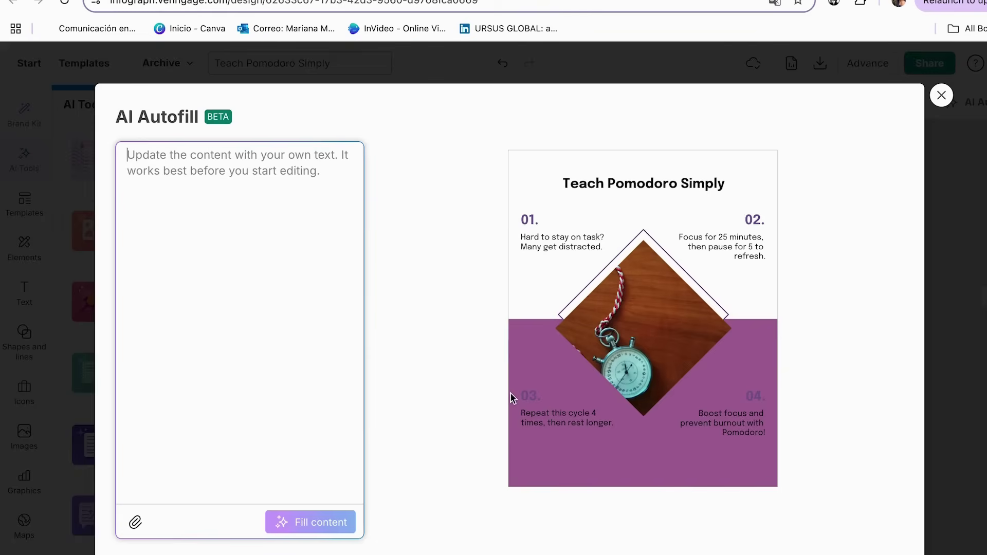
text(make it more eye-catching)
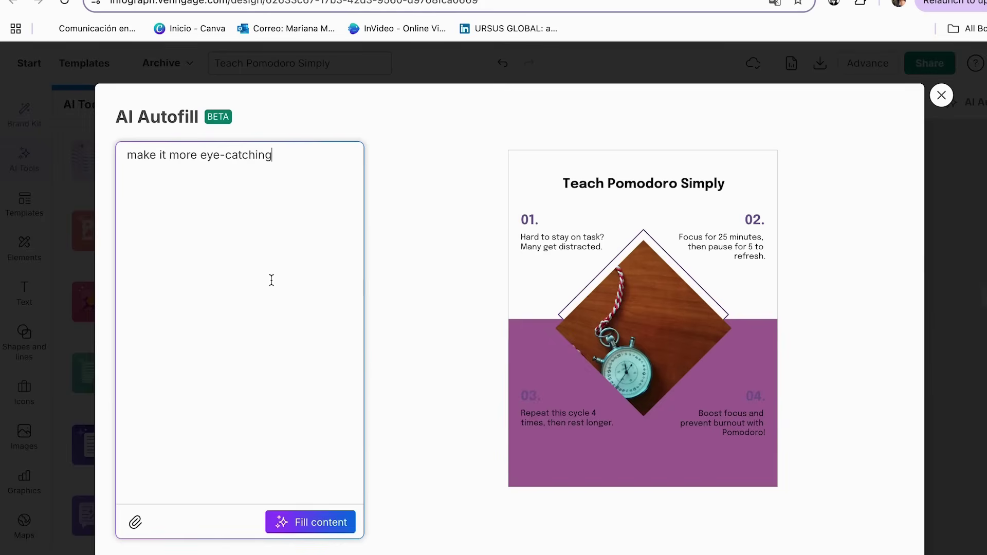
click(289, 529)
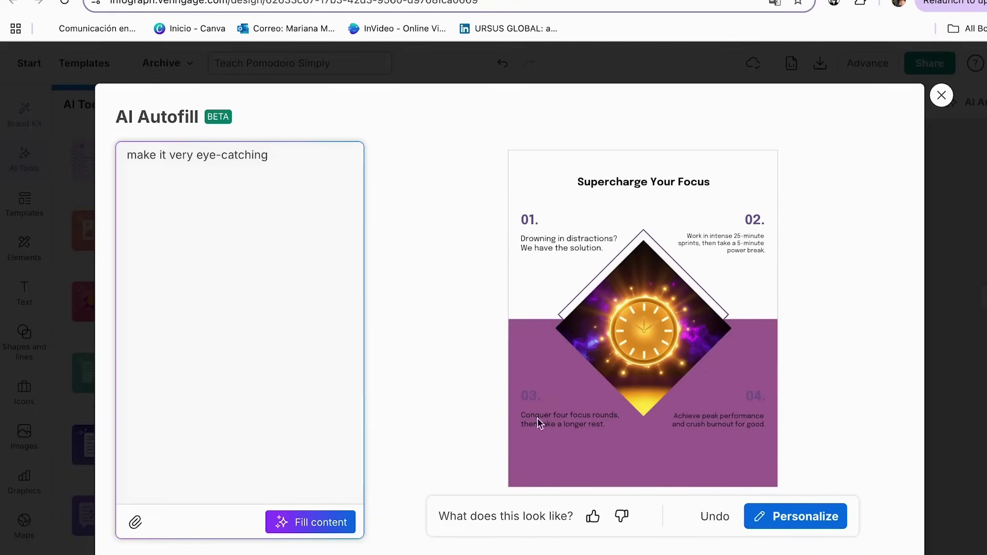
click(768, 520)
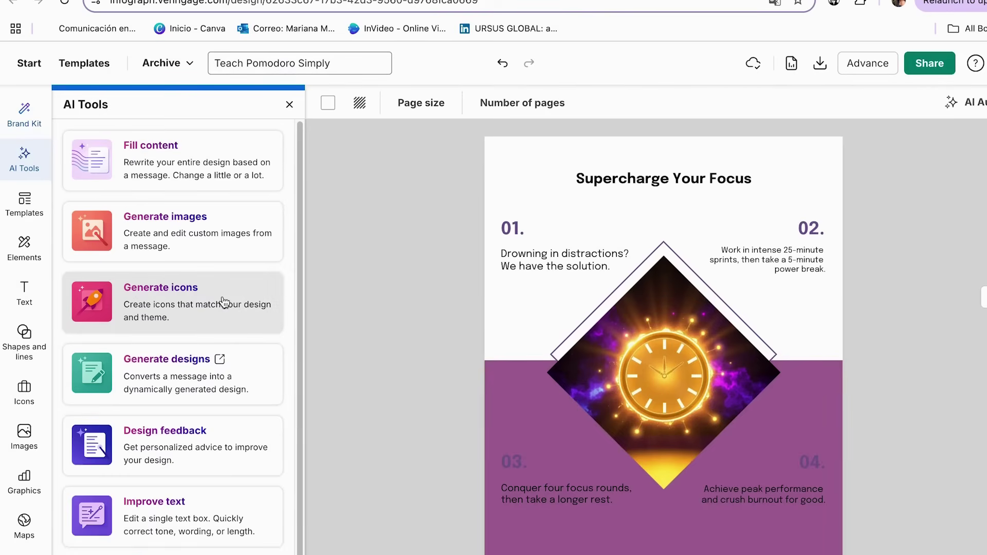
Generate AI images of "A woman working on the computer" in the Cinematic style
click(196, 246)
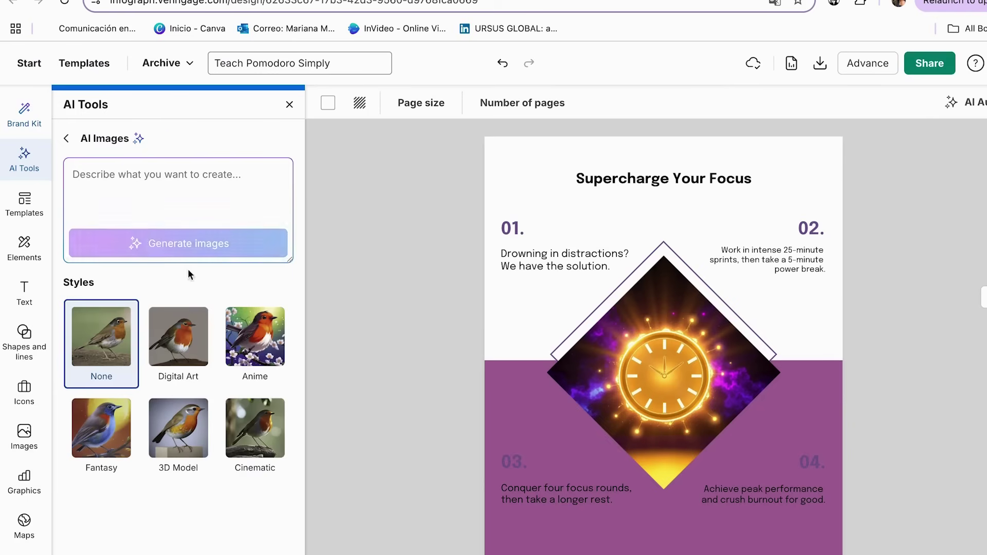
click(134, 186)
text(A woman working on the computer)
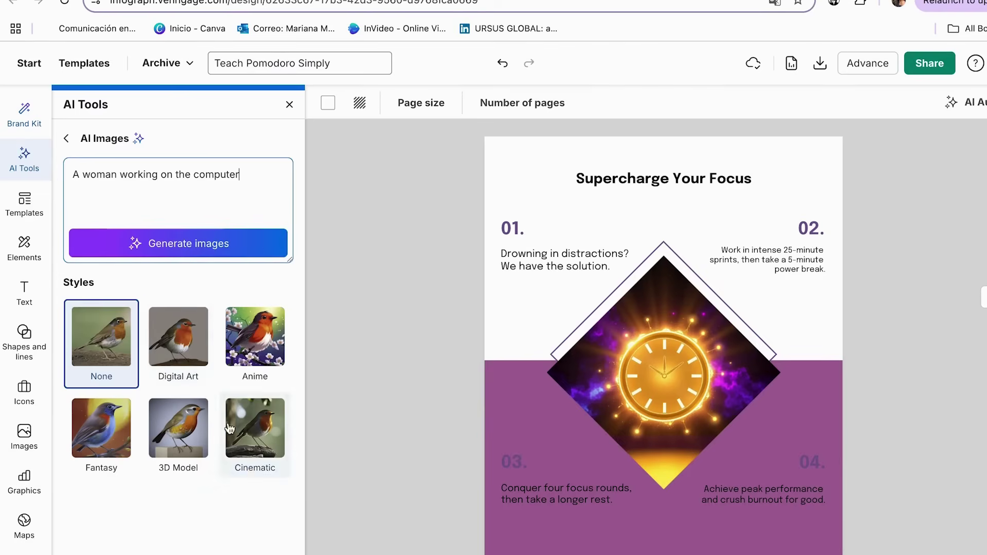
click(265, 452)
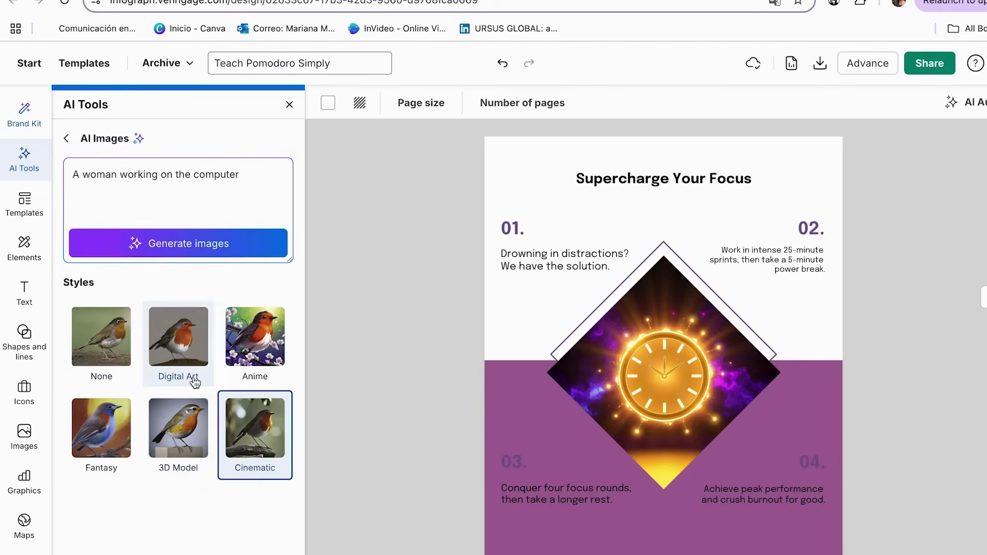
click(168, 255)
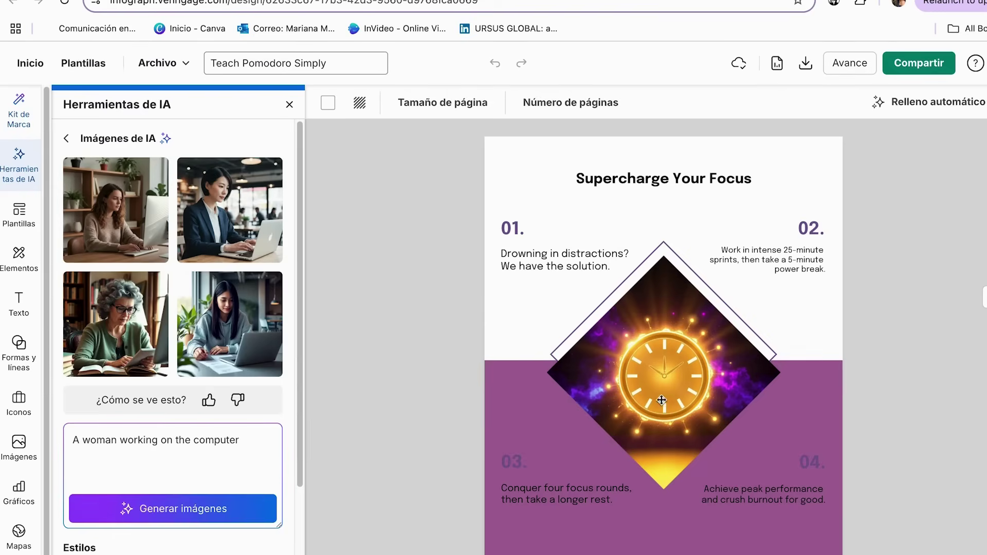
Replace the diamond-shaped clock picture with the generated image of the woman in a beige sweater at her computer
click(637, 381)
click(652, 234)
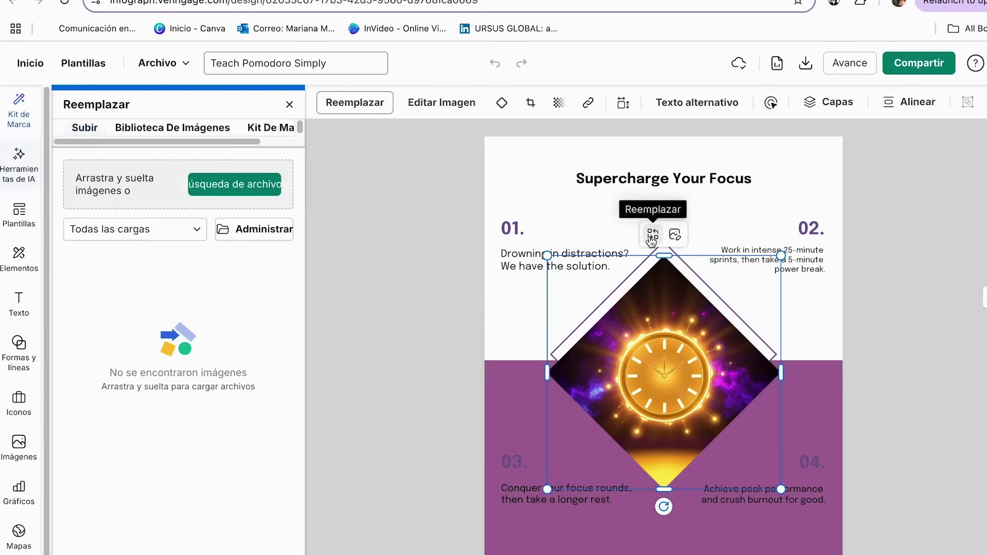
click(20, 164)
click(161, 225)
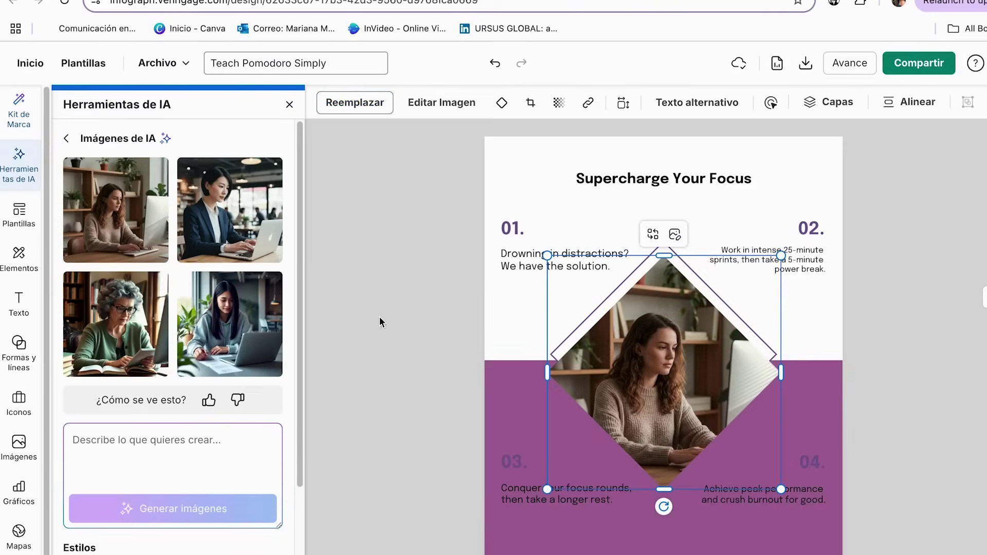
double_click(663, 380)
click(706, 465)
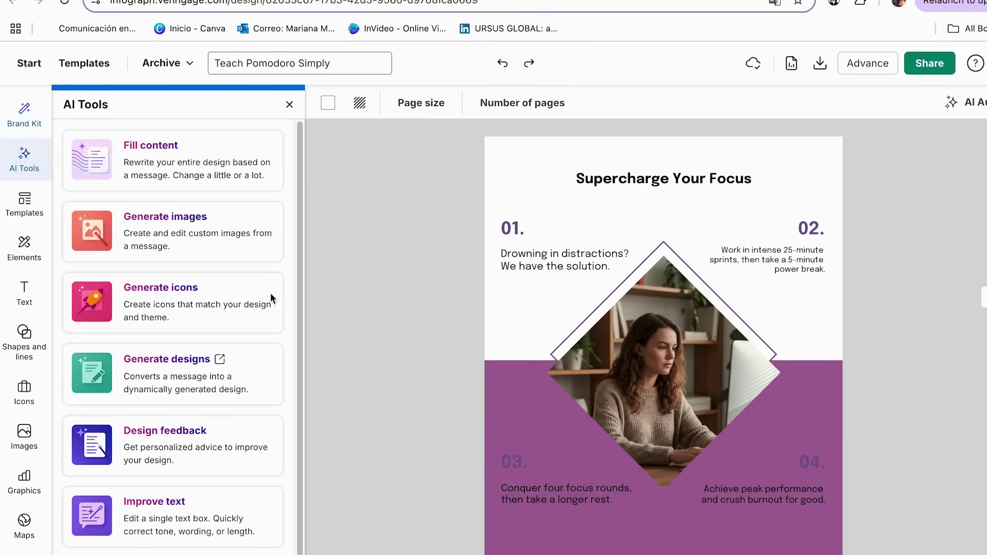
Generate AI icons of "a clock" in the Outline style
click(180, 310)
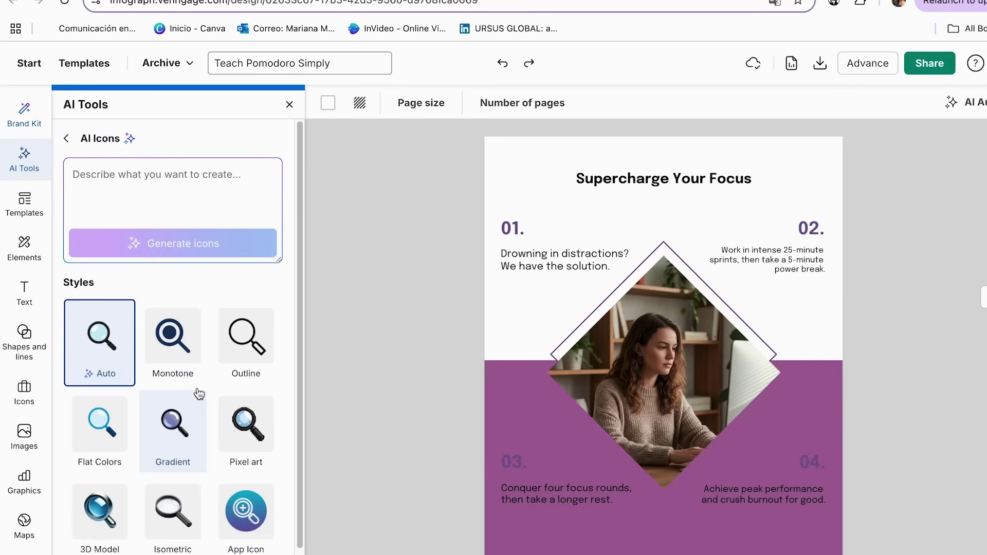
scroll(199, 394, down, 1)
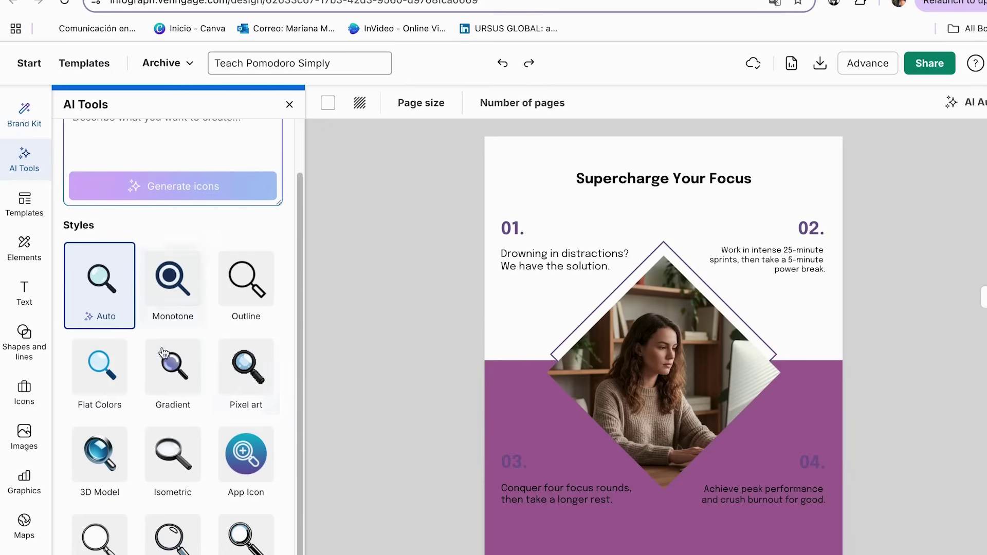
scroll(214, 385, up, 1)
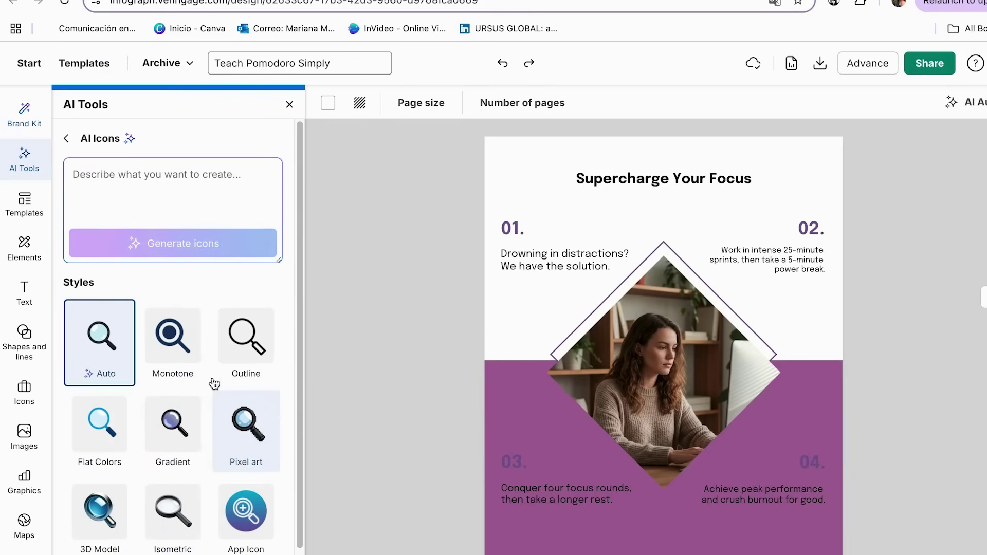
scroll(192, 396, down, 1)
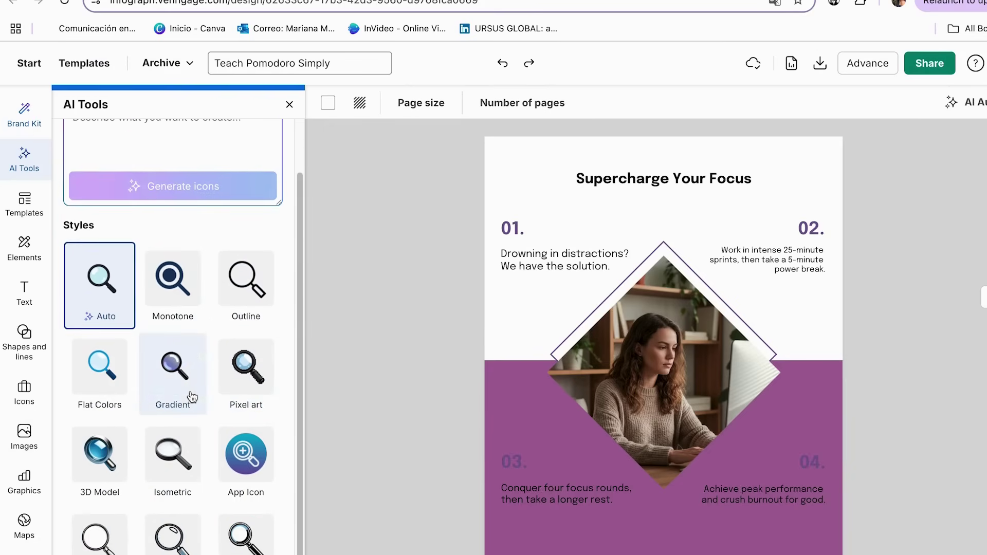
click(247, 288)
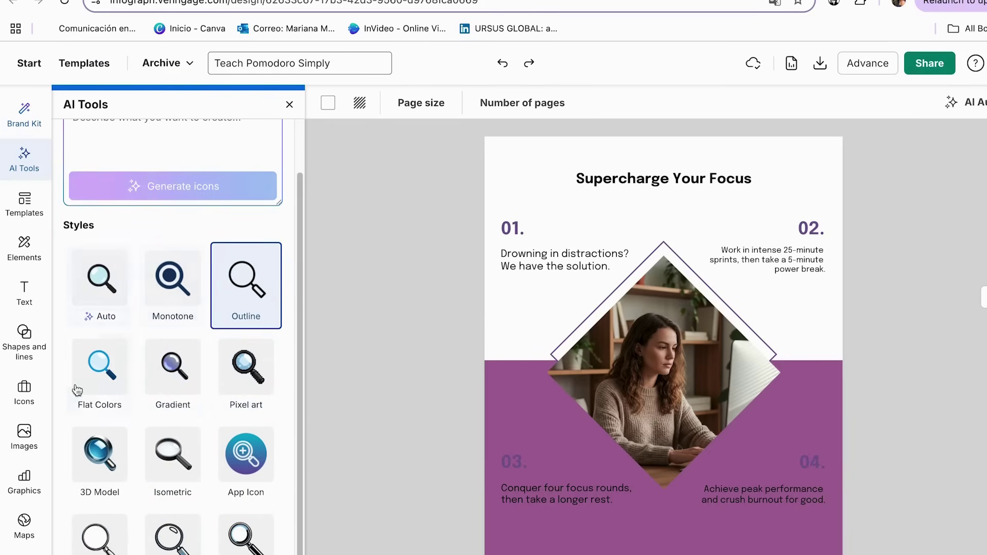
scroll(206, 453, up, 1)
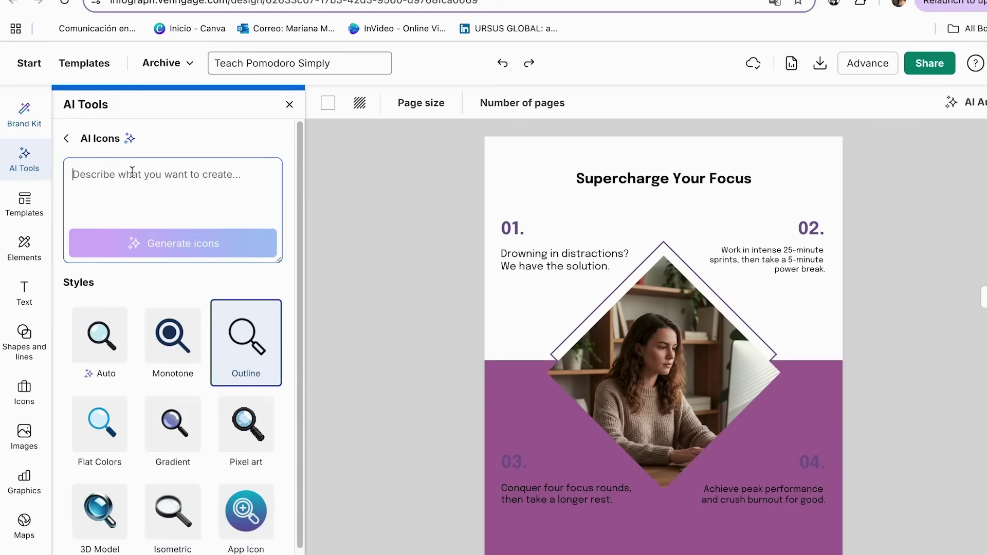
text(a clock)
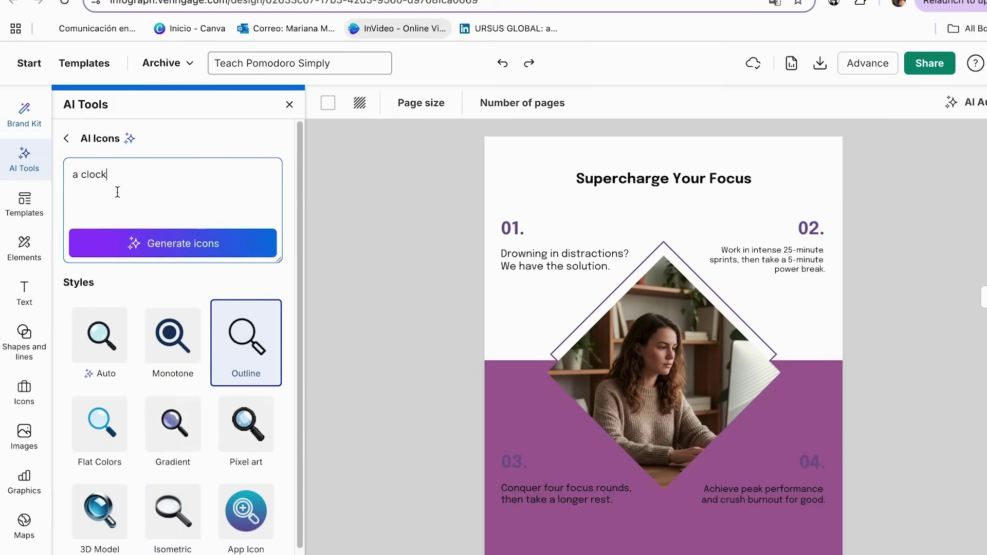
scroll(187, 408, down, 1)
scroll(203, 236, up, 1)
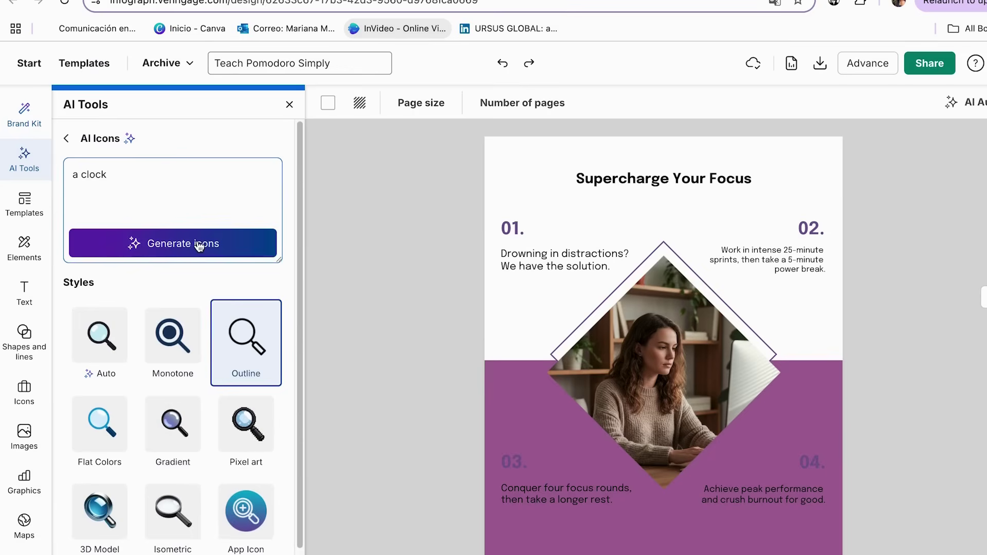
click(199, 246)
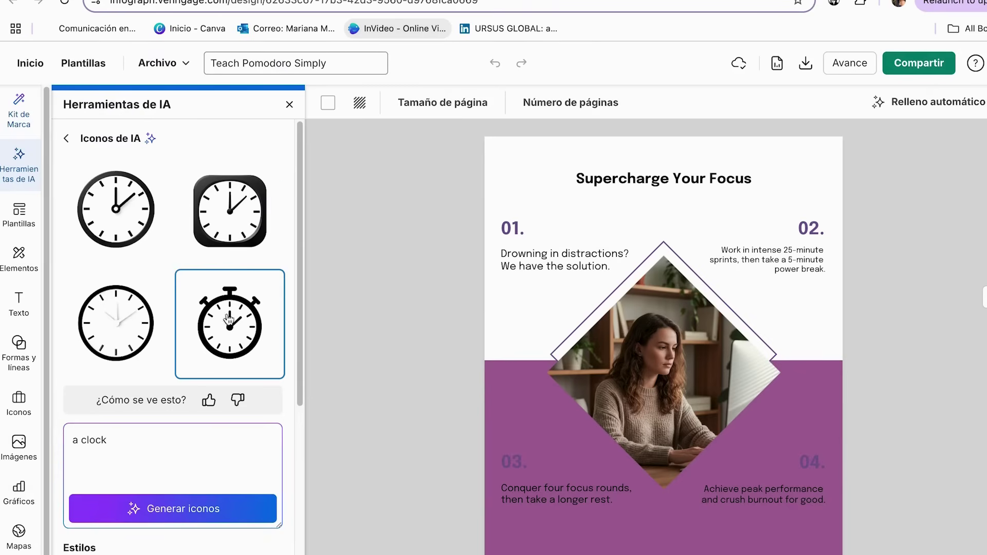
Add the generated stopwatch icon to the post, shrink it and place it just before the "Supercharge Your Focus" title
click(230, 329)
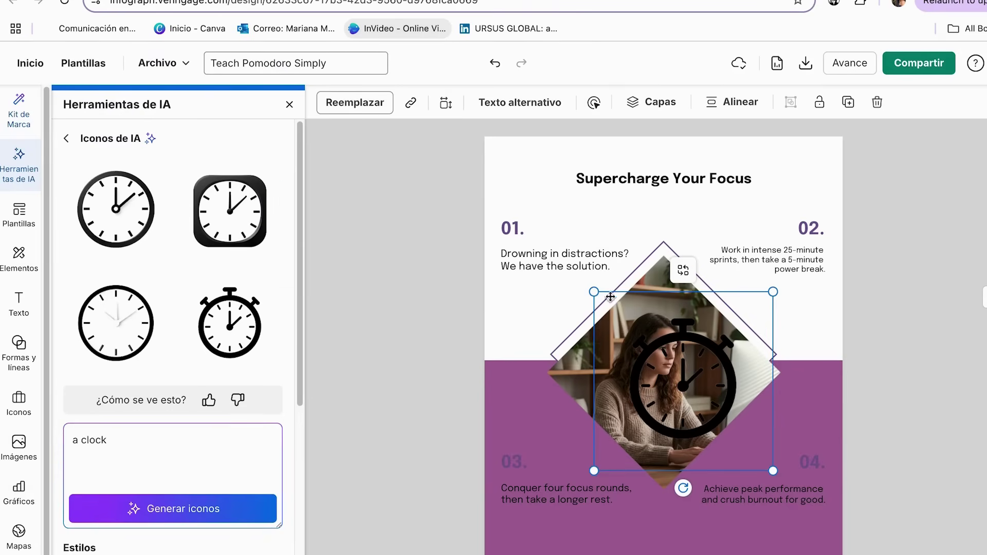
drag(593, 291, 720, 418)
drag(764, 462, 509, 146)
click(386, 262)
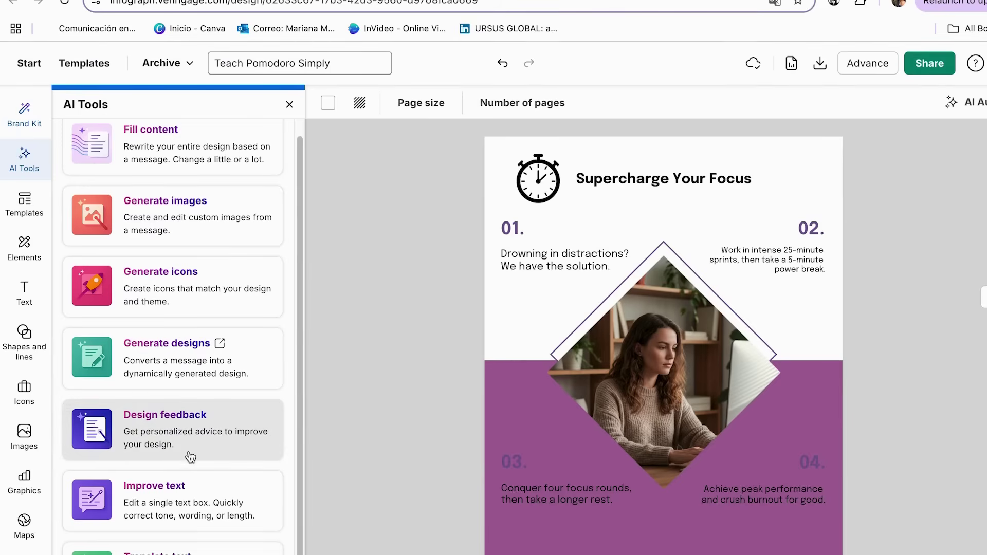
Request AI design feedback on the post and recolor the step number "03." to white (#FFFFFF)
click(187, 436)
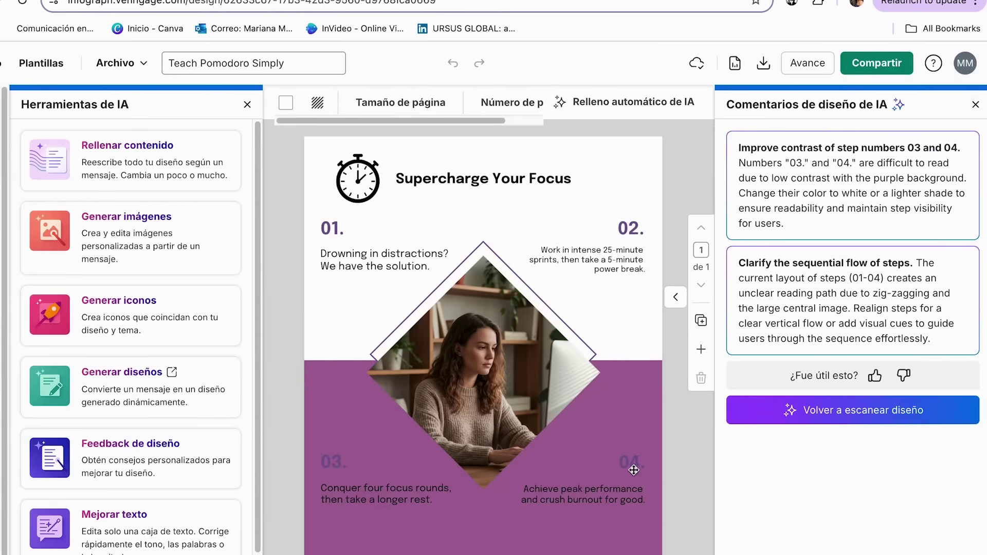
click(387, 478)
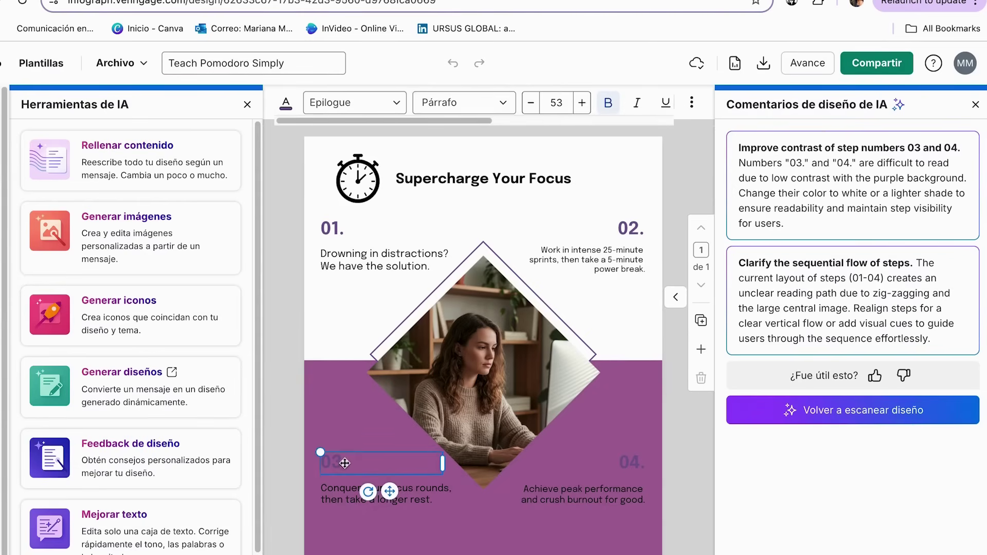
double_click(340, 461)
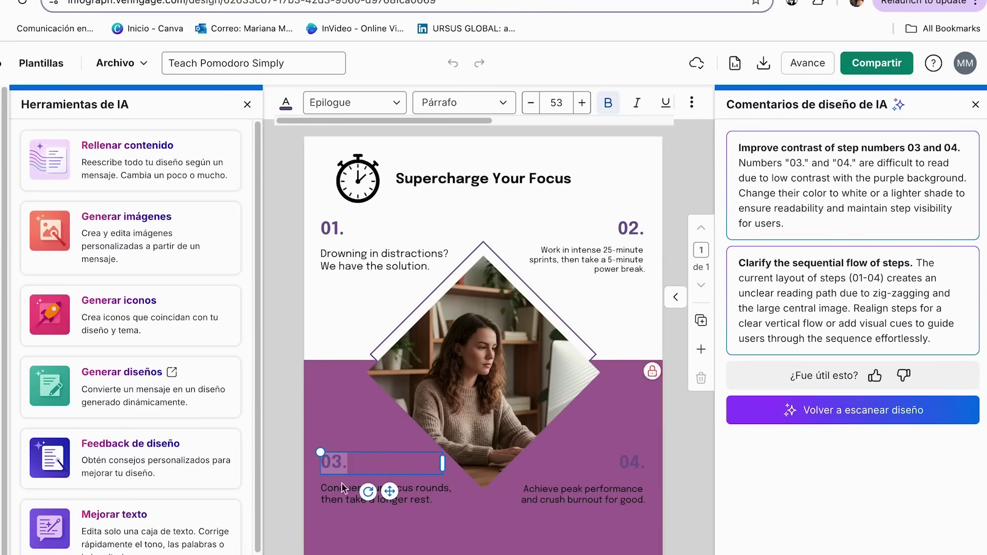
click(286, 108)
click(299, 169)
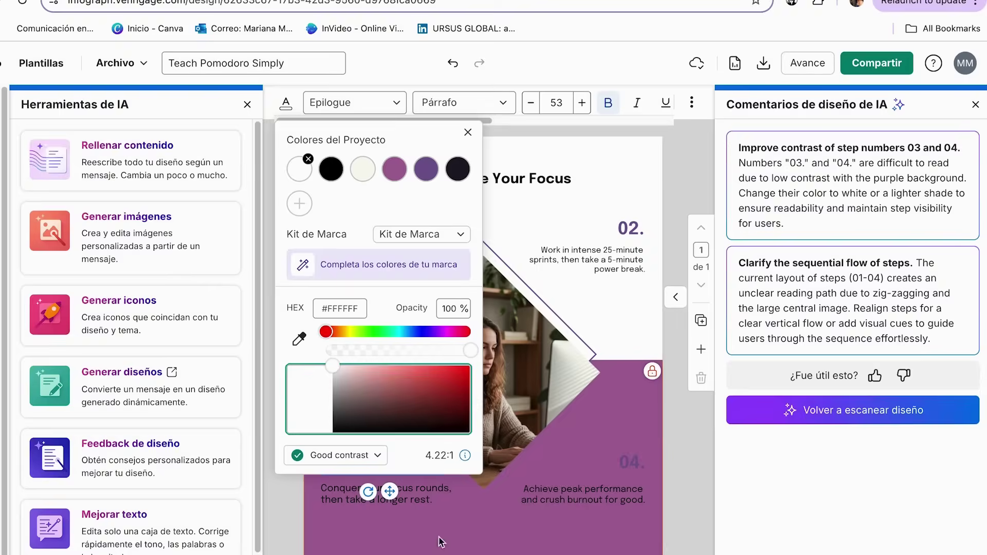
click(403, 502)
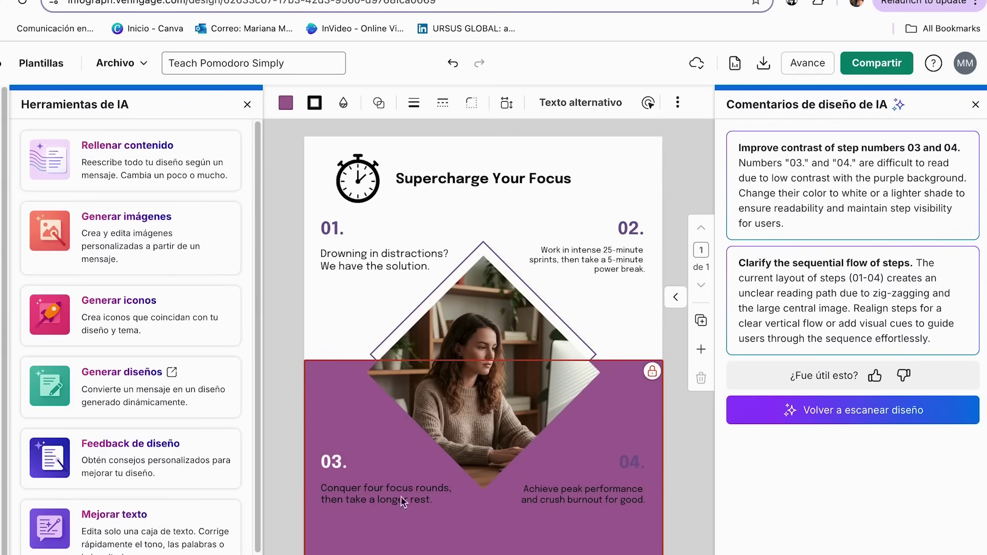
Recolor the step number "04." on the purple background to white (#FFFFFF)
click(633, 462)
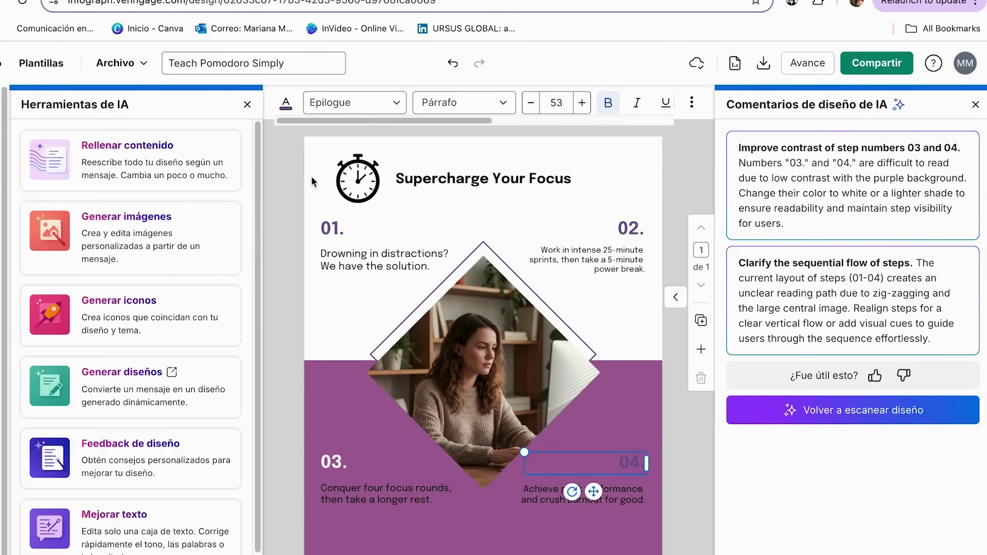
click(286, 102)
click(299, 169)
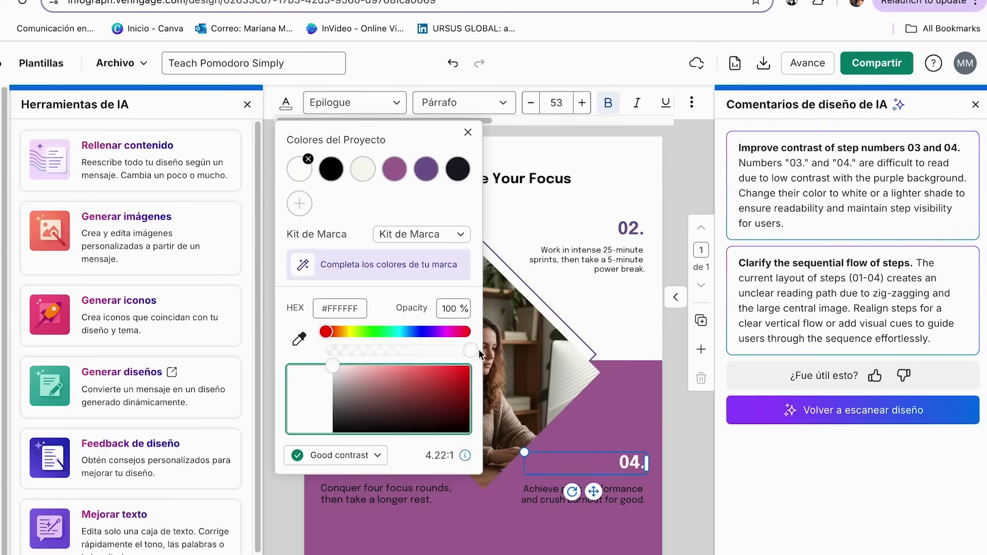
click(617, 369)
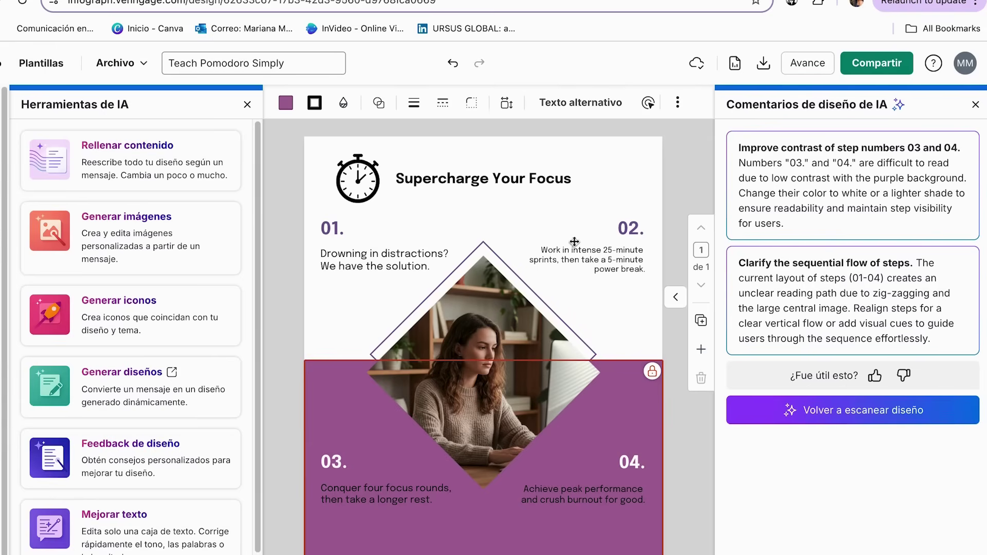
click(664, 230)
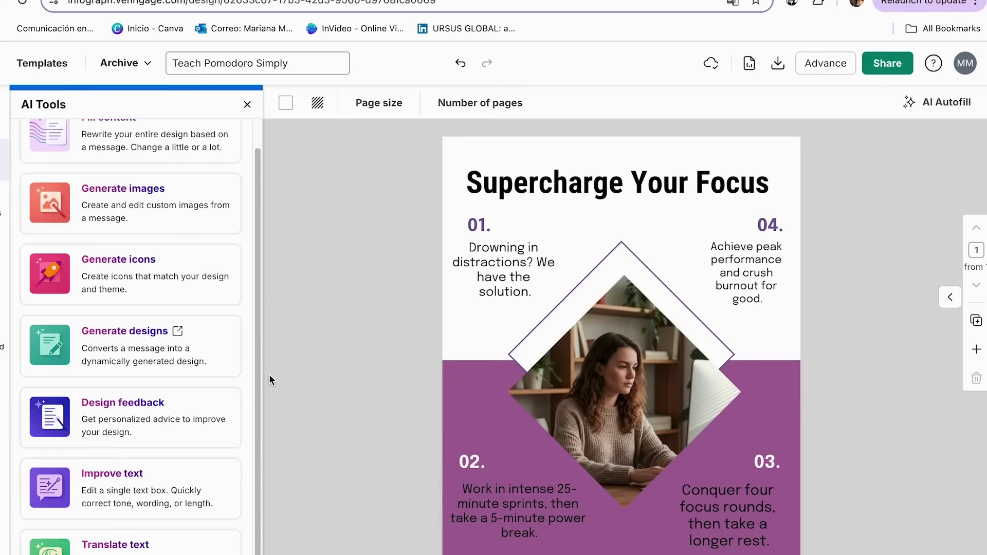
Shorten the "Supercharge Your Focus" title with AI text improvement, replace it with the "Boost Focus" suggestion and enlarge it across the page
click(163, 486)
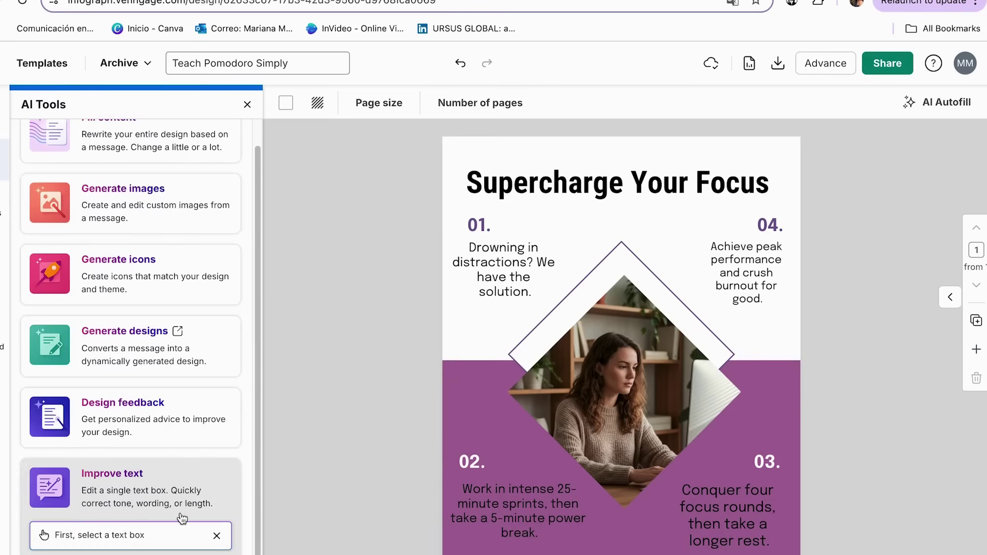
click(565, 195)
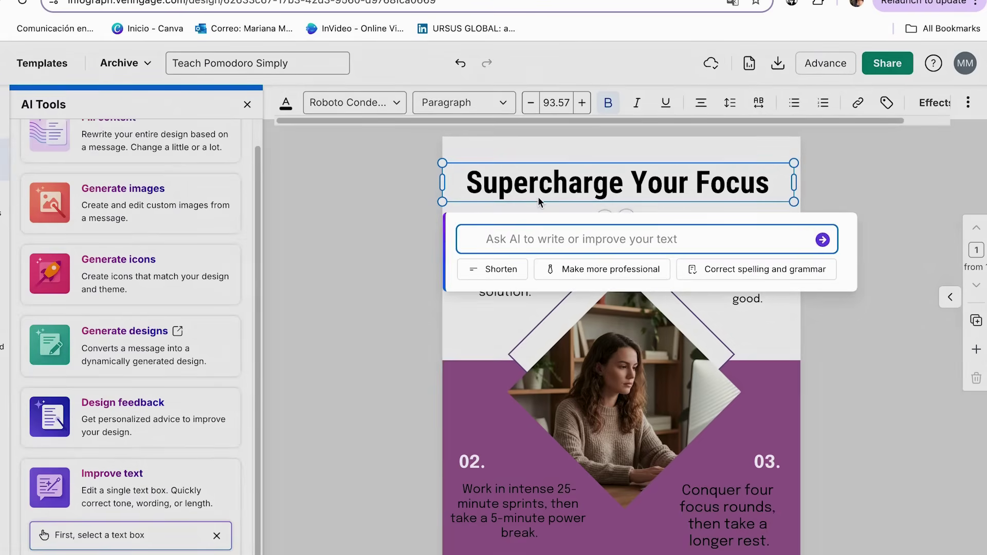
click(548, 248)
click(494, 276)
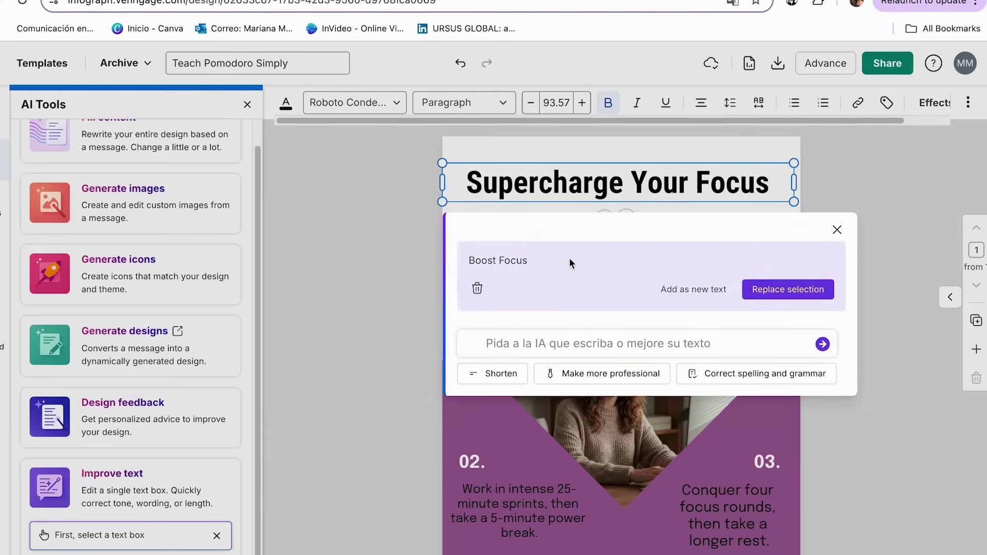
click(779, 292)
drag(793, 183, 758, 213)
click(519, 508)
click(176, 478)
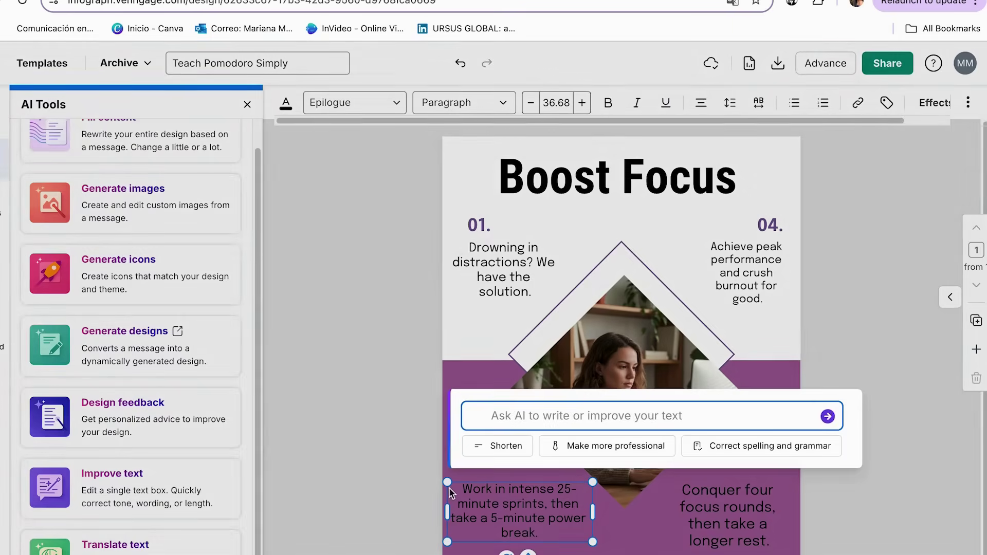
click(379, 452)
scroll(209, 334, up, 1)
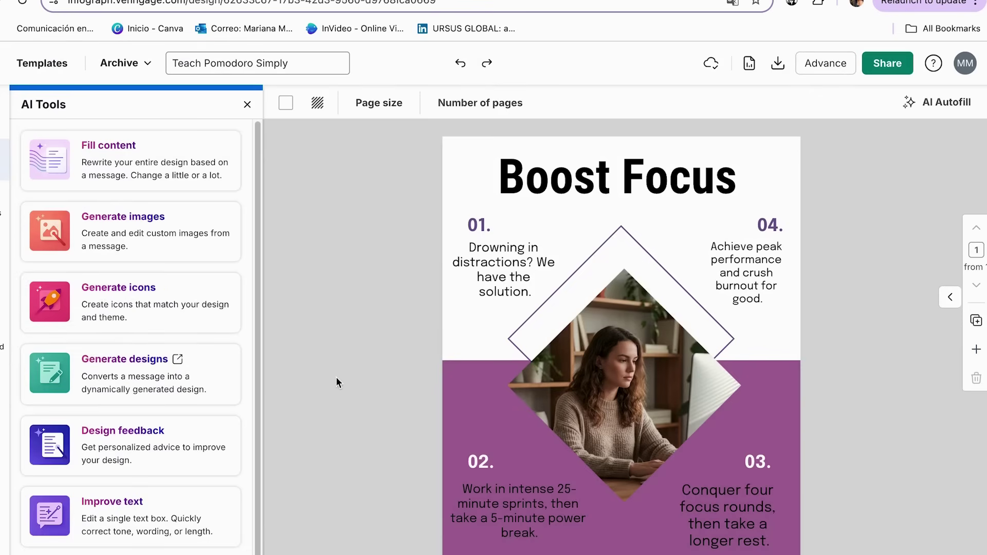
Recolor the "Boost Focus" title in the dark purple project color used for the step numbers and view the available fonts
click(549, 161)
click(286, 105)
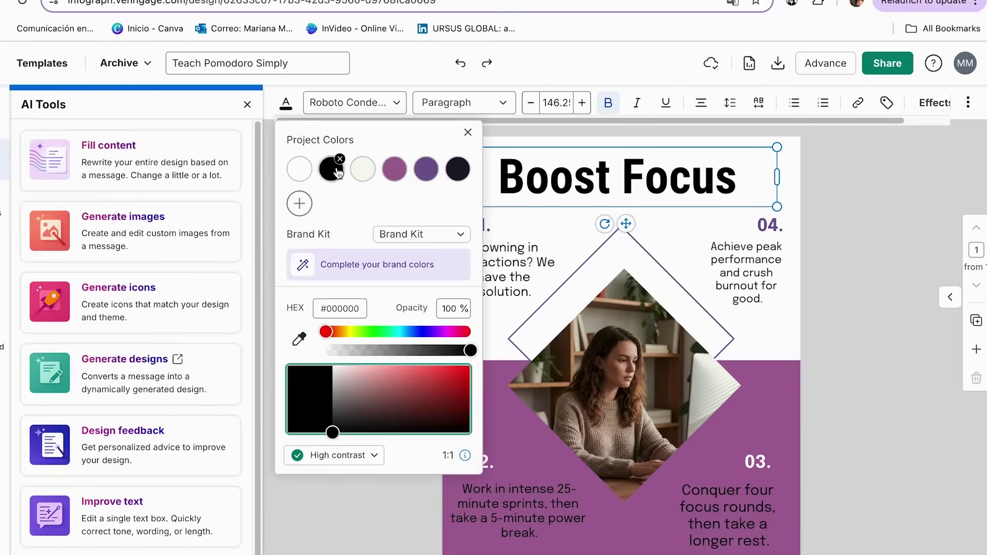
click(393, 175)
click(364, 105)
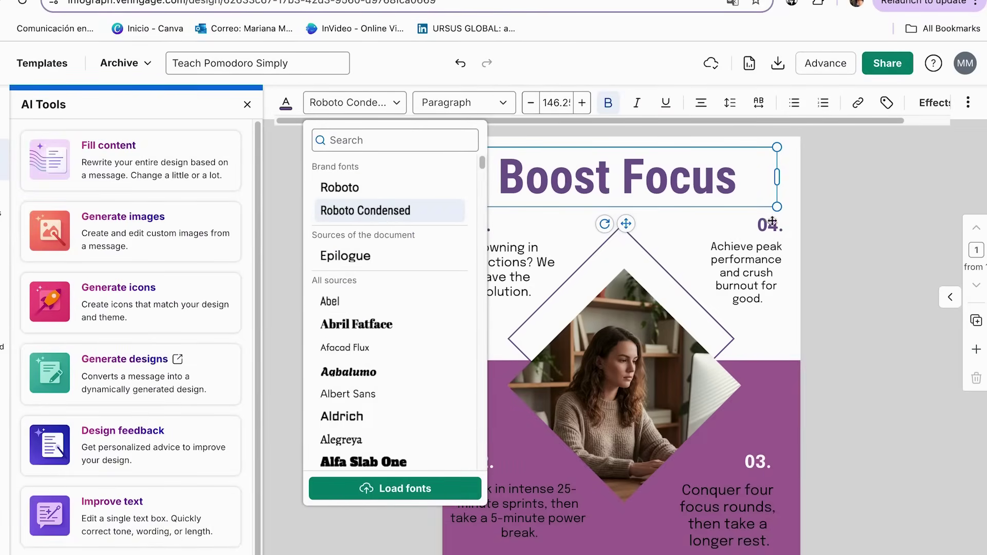
Browse the editor's templates, interactive elements, text styles, shapes and icon collections to see what can be added to the design
click(4, 204)
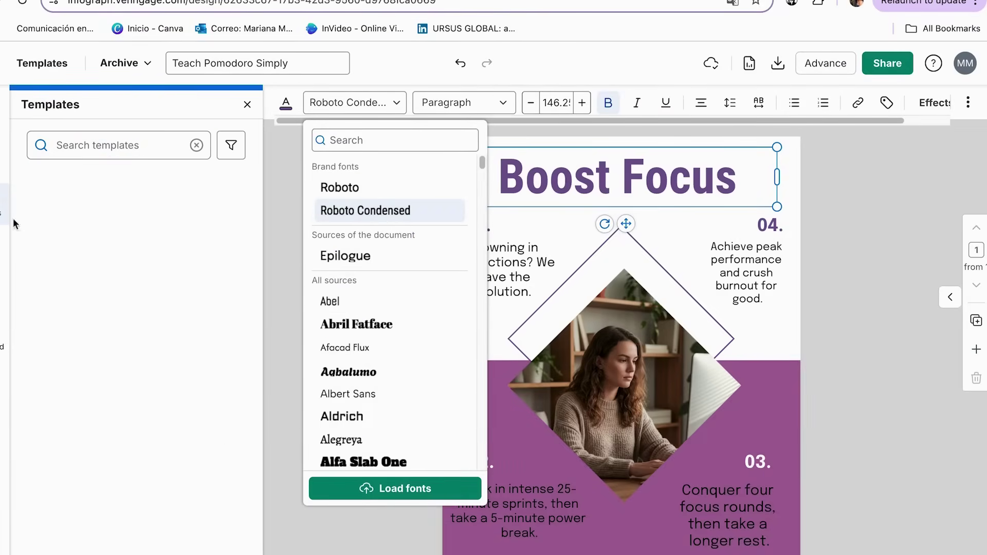
click(4, 282)
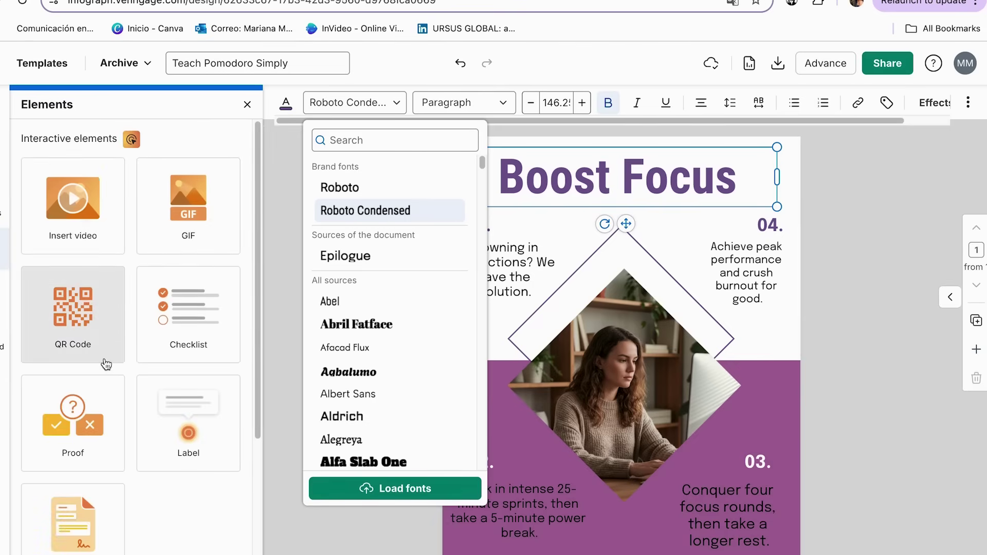
scroll(148, 486, down, 1)
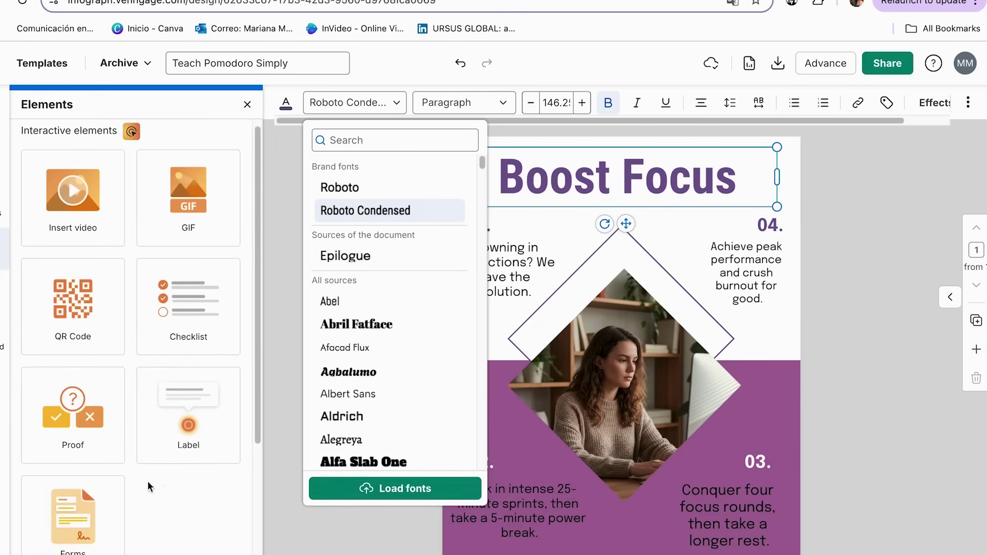
click(4, 315)
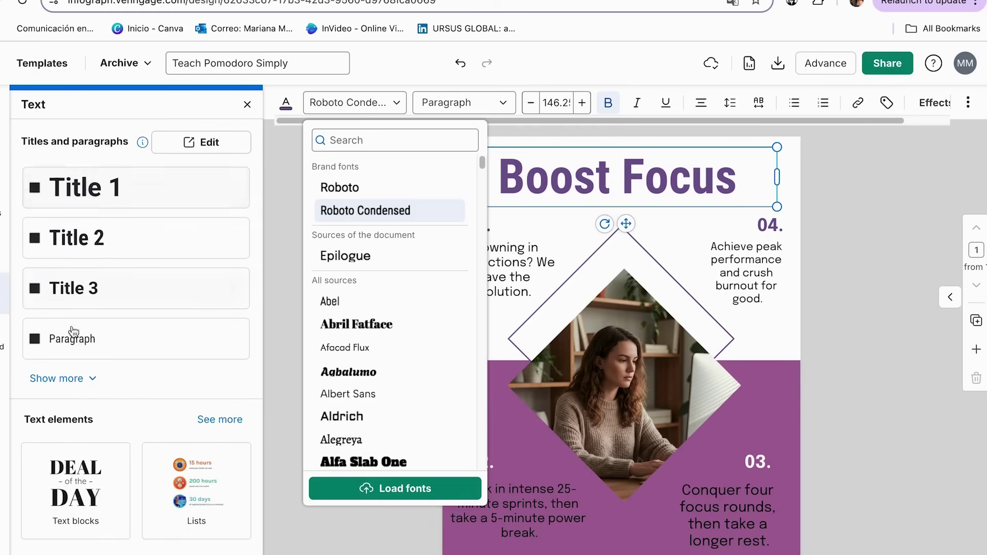
click(4, 344)
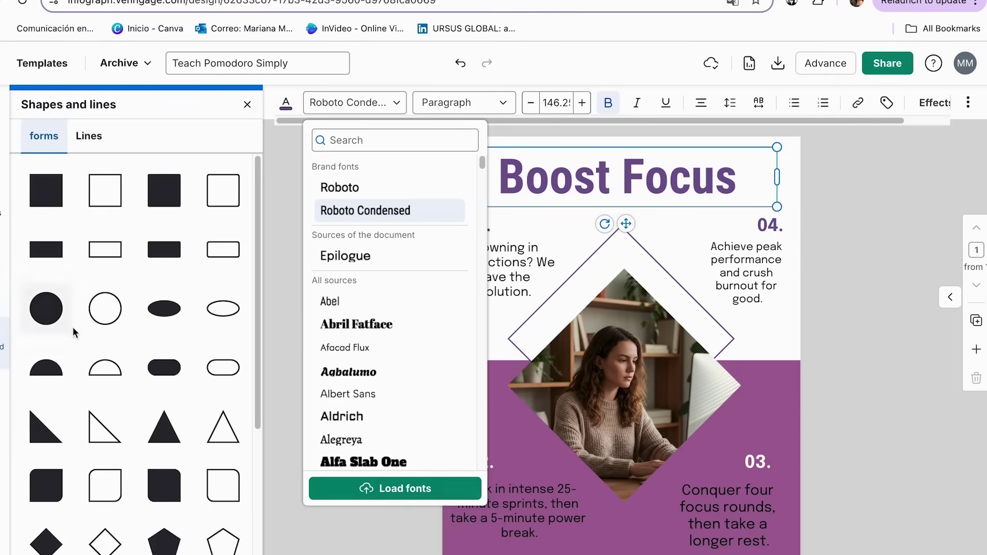
scroll(160, 391, down, 5)
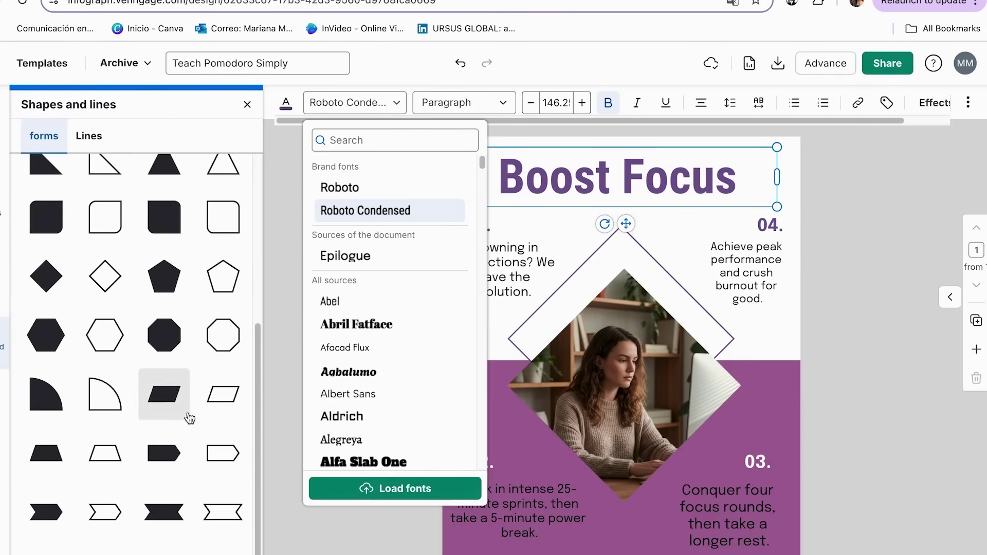
click(4, 390)
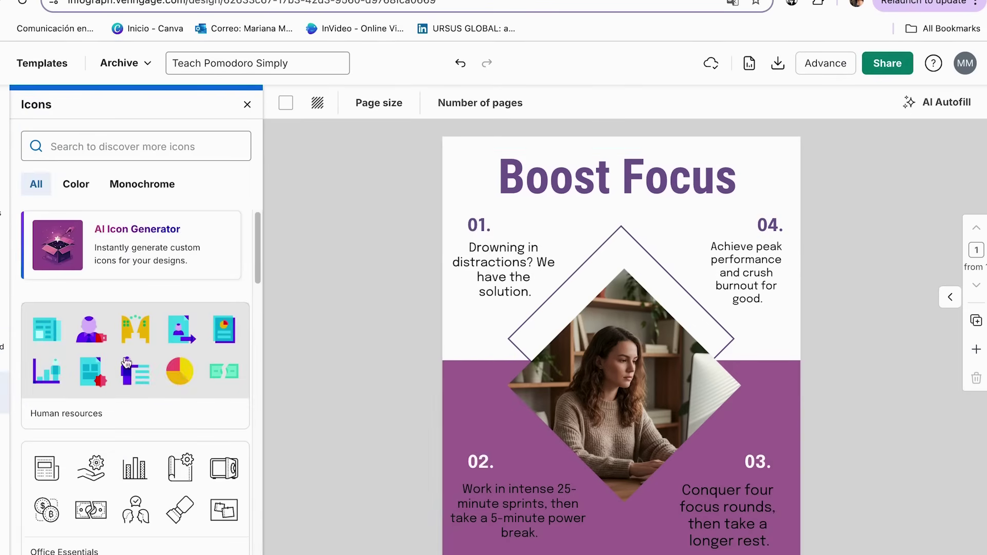
scroll(126, 363, down, 6)
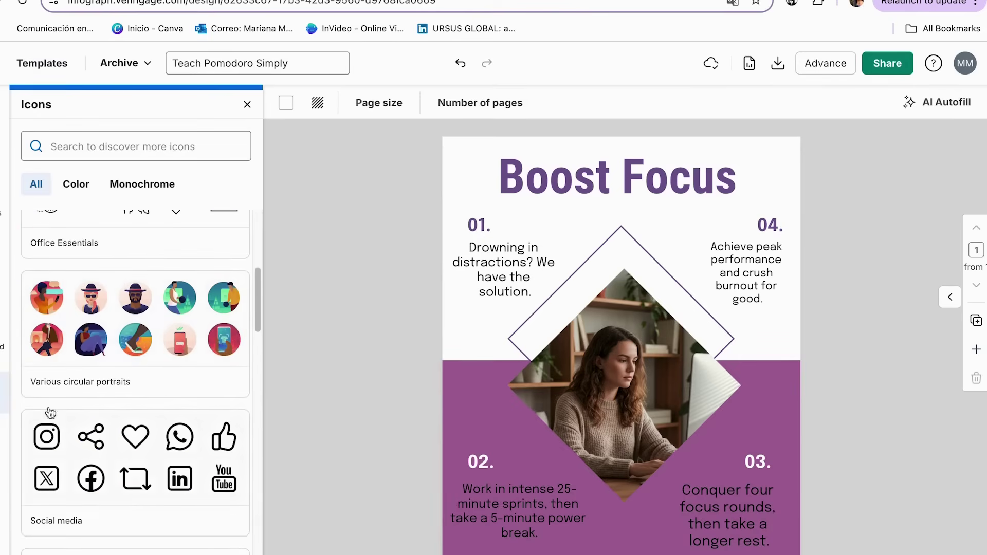
scroll(37, 437, down, 2)
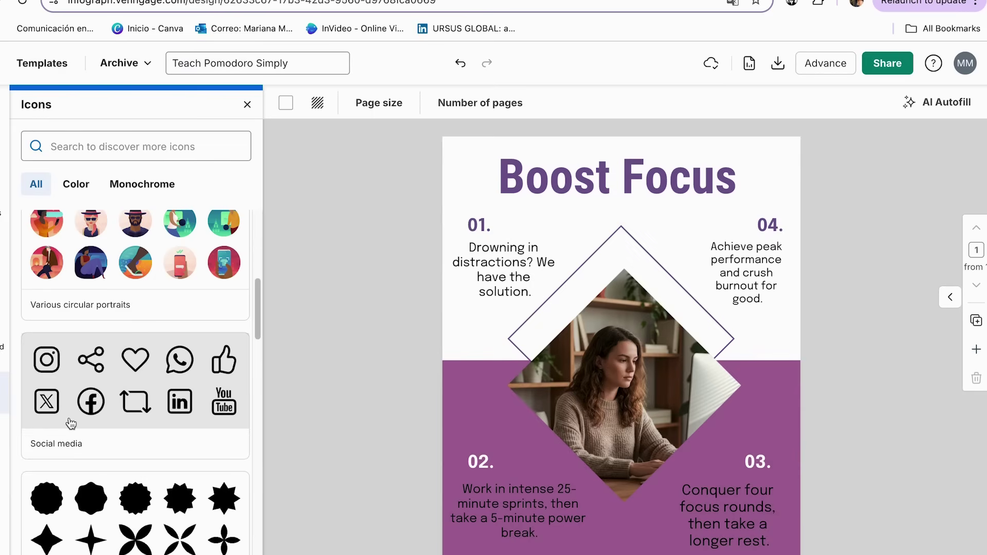
Look through the image uploads, image library, maps and saved projects, ending back at the AI tools
click(4, 437)
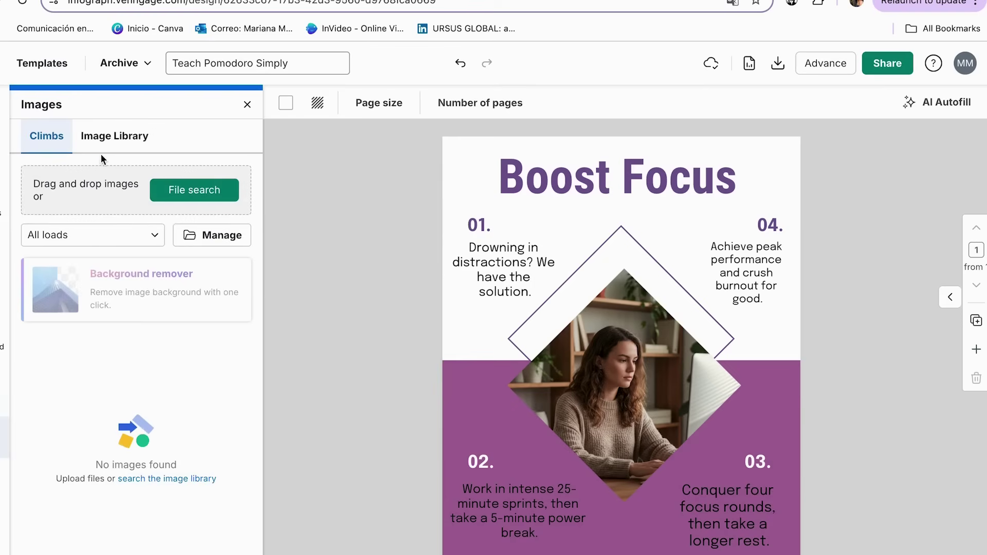
click(99, 138)
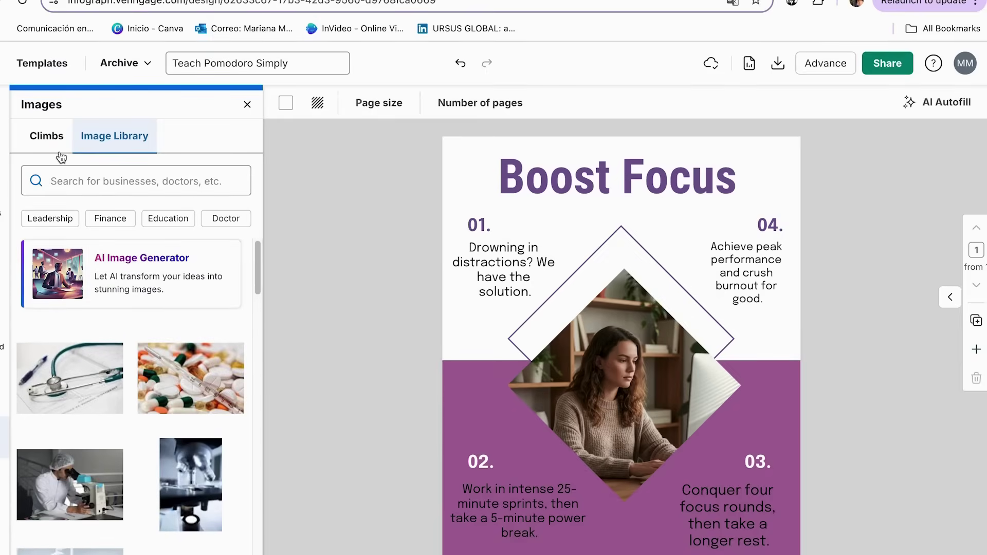
click(88, 185)
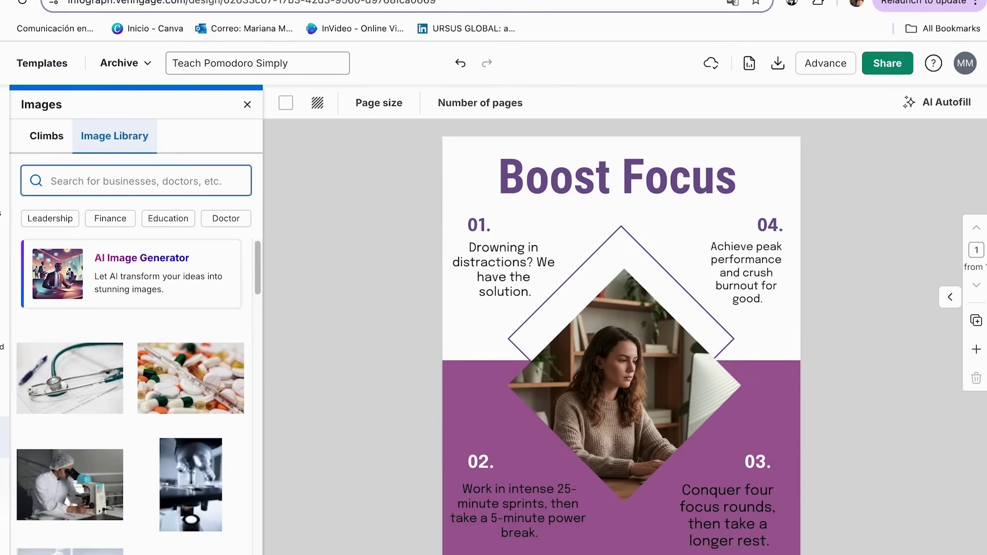
click(5, 482)
click(4, 526)
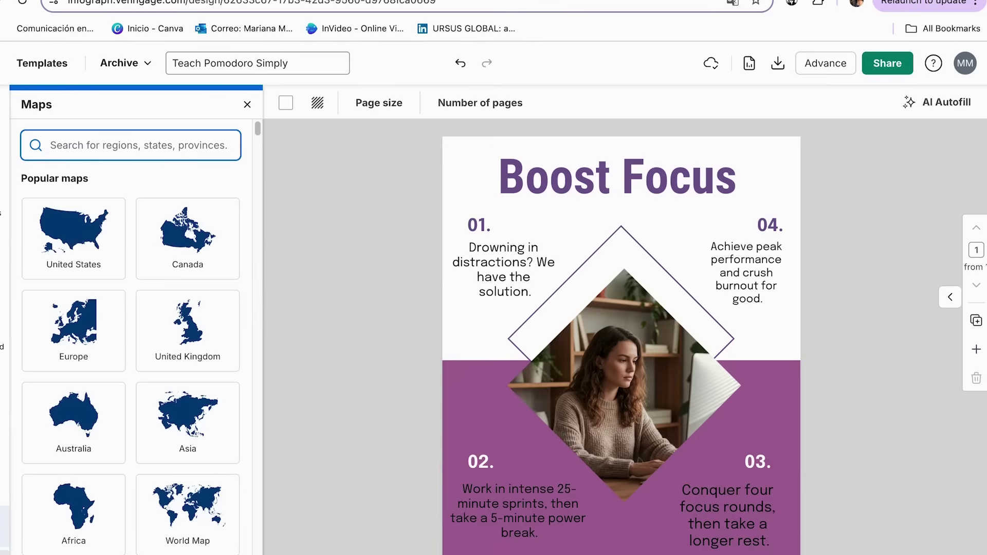
click(7, 548)
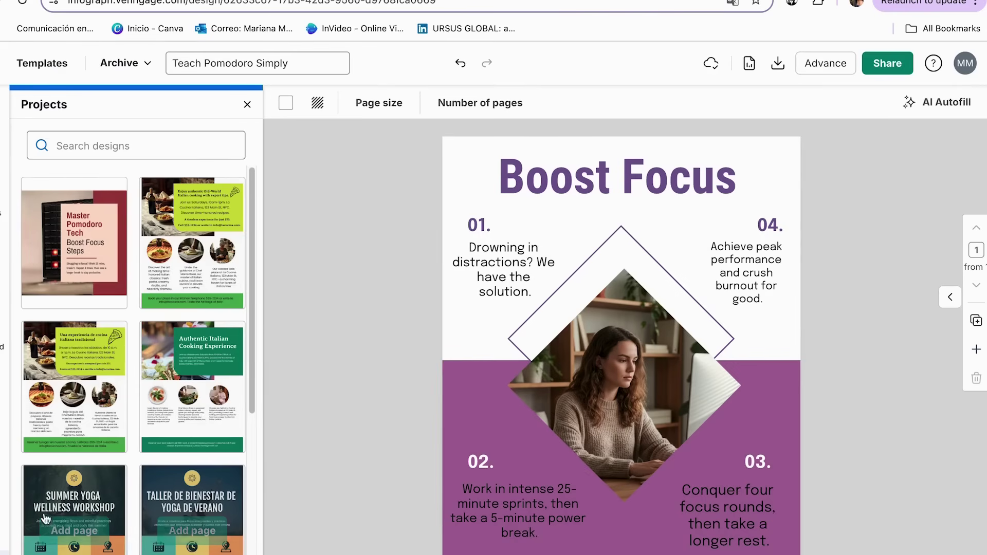
click(5, 159)
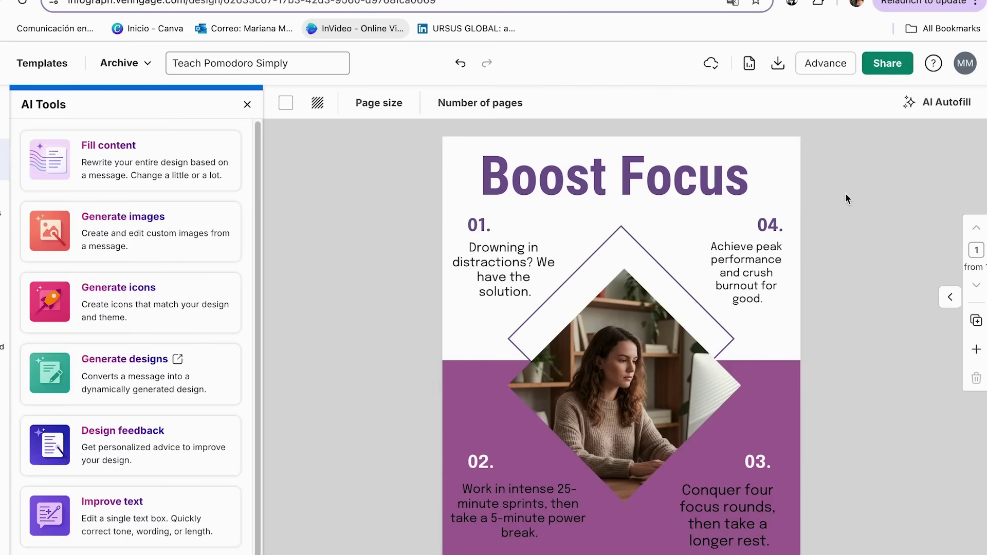
Switch to the ChatGPT conversation to review the Time Management post prompts, and return to the Venngage design
key(ctrl+Tab)
scroll(317, 298, down, 3)
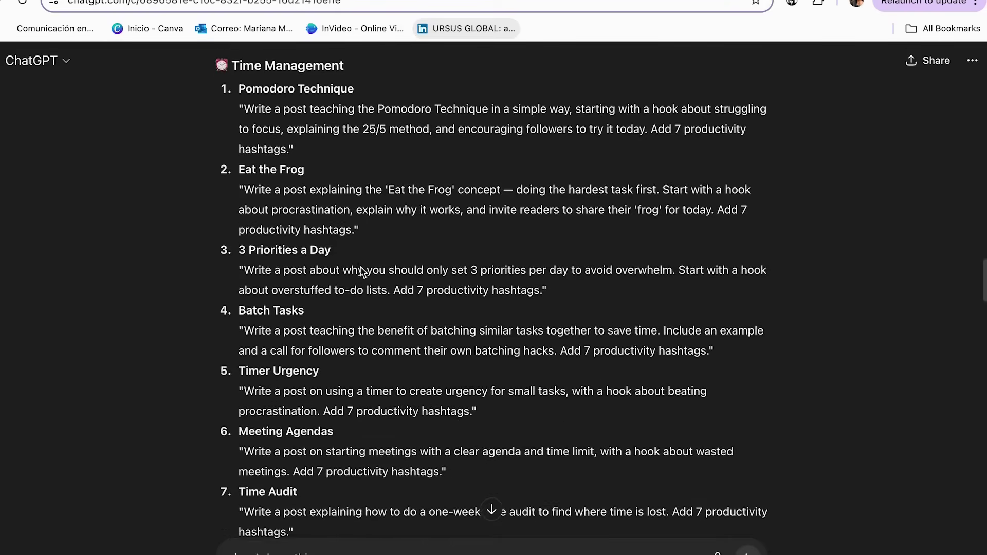
scroll(322, 288, down, 3)
scroll(359, 273, up, 5)
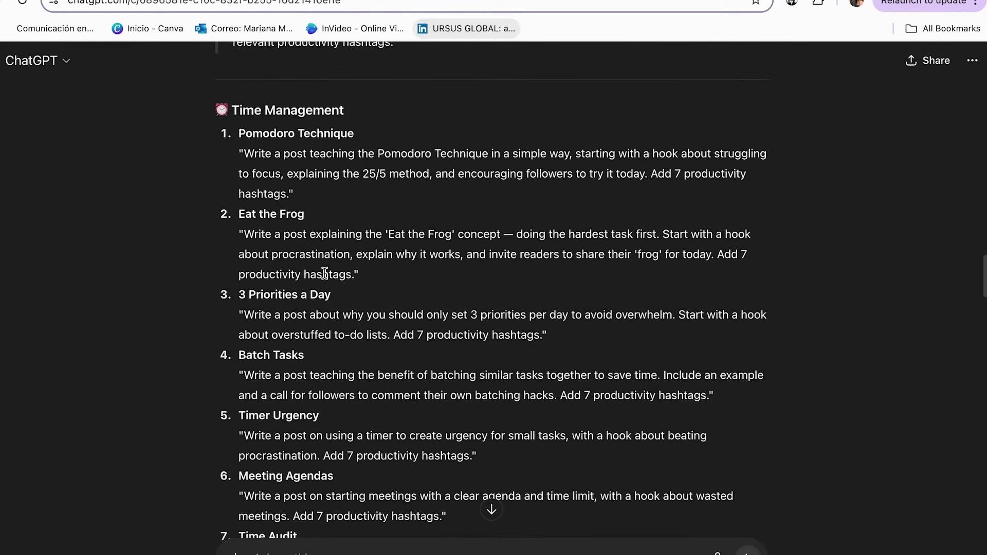
scroll(326, 273, down, 1)
key(ctrl+shift+Tab)
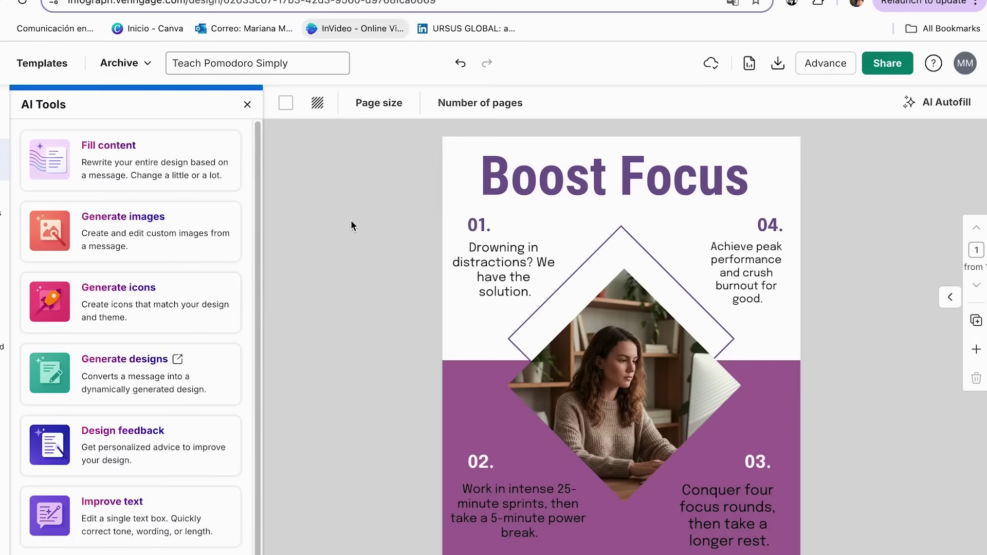